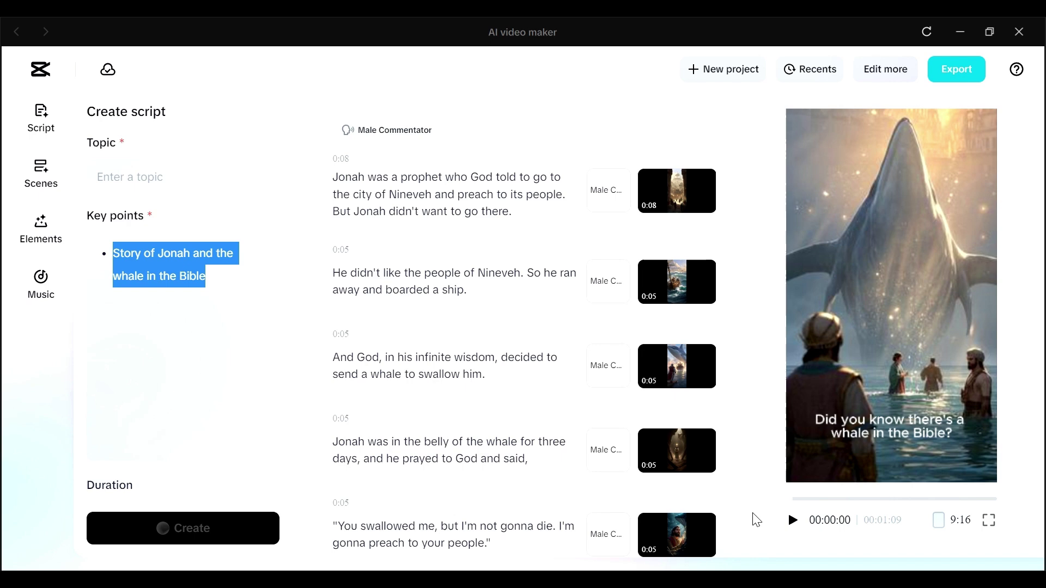
Preview the Jonah story, then refresh the first scene's voiceover and captions.
{"action": "left_click", "coordinate": [792, 521]}
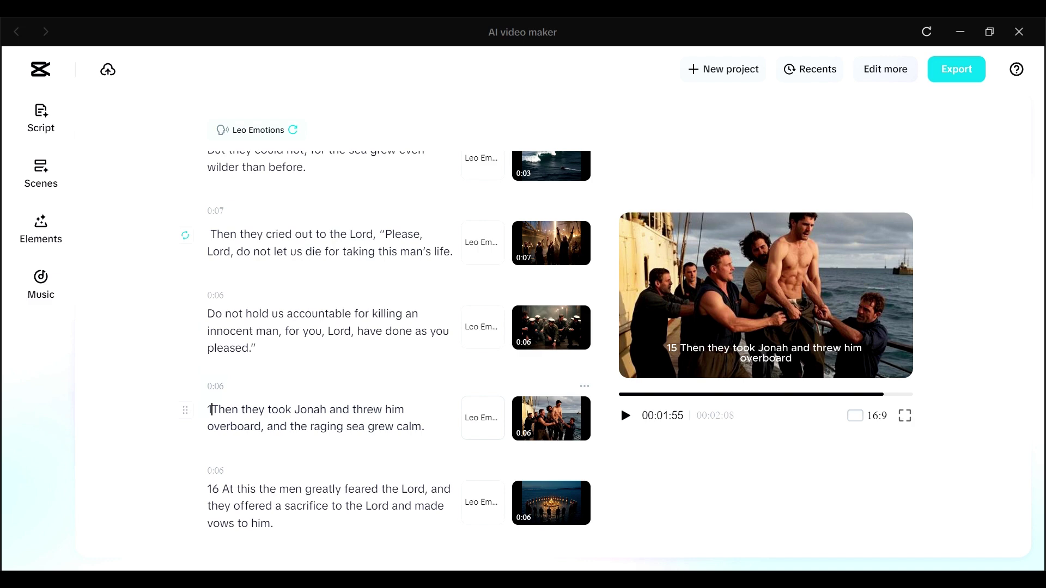
{"action": "scroll", "coordinate": [327, 327], "scroll_direction": "up", "scroll_amount": 15}
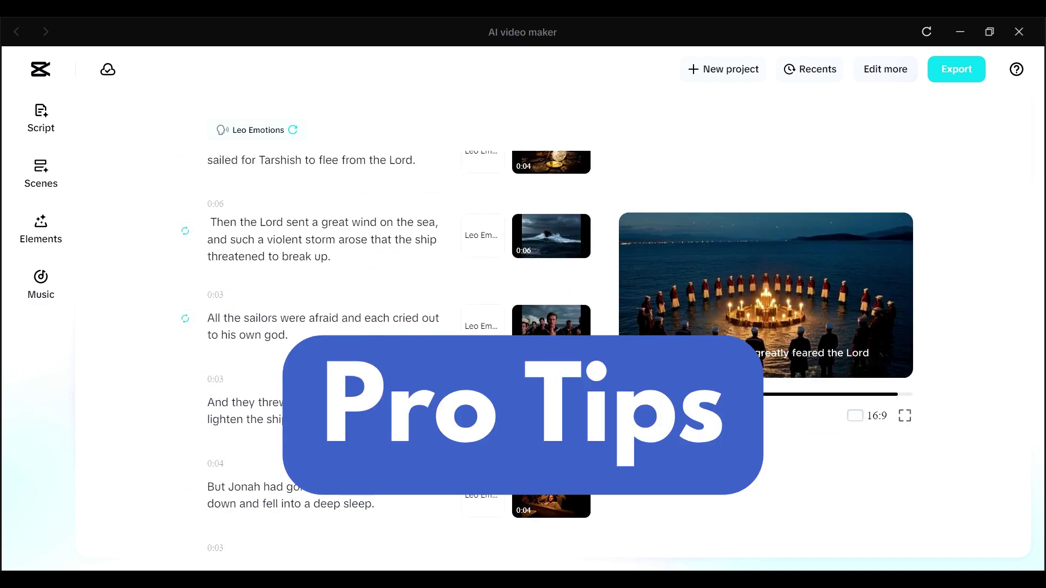
{"action": "left_click", "coordinate": [185, 188]}
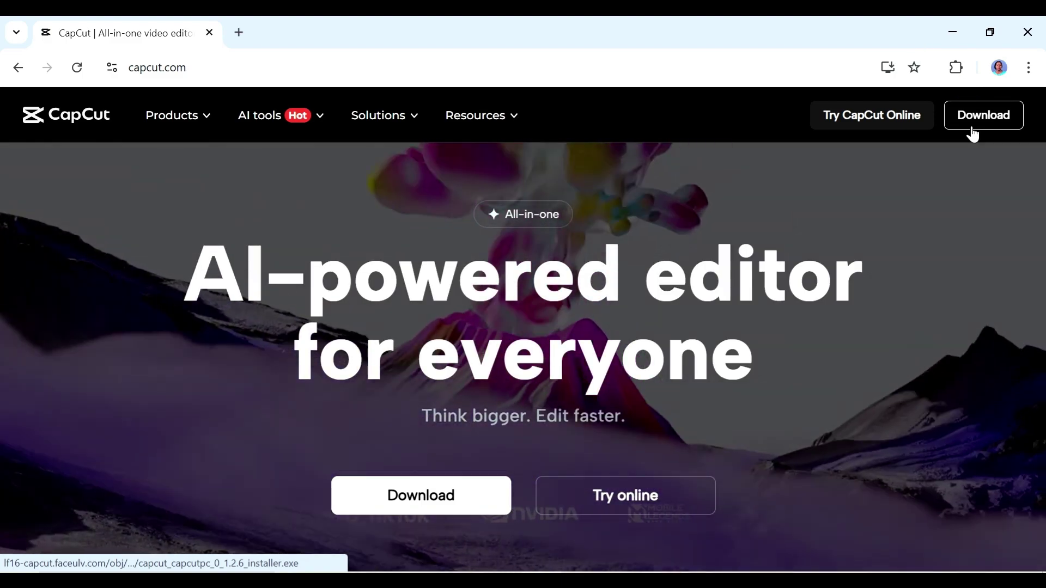
Start the CapCut desktop installer download from the Download button in the capcut.com header.
{"action": "left_click", "coordinate": [972, 132]}
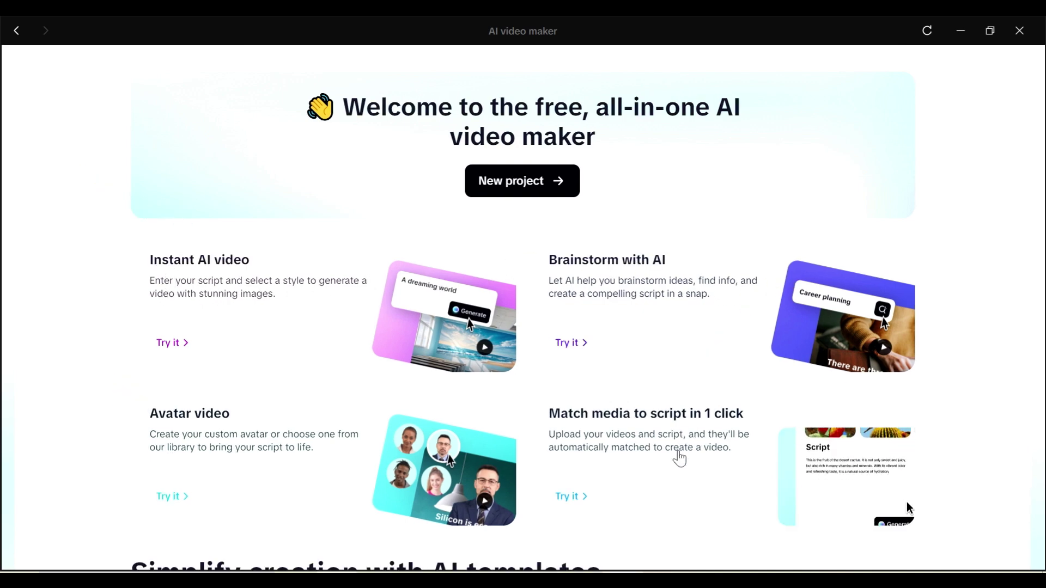
Scroll the AI video maker page down to the 'Simplify creation with AI templates' section.
{"action": "scroll", "coordinate": [680, 456], "scroll_direction": "down", "scroll_amount": 5}
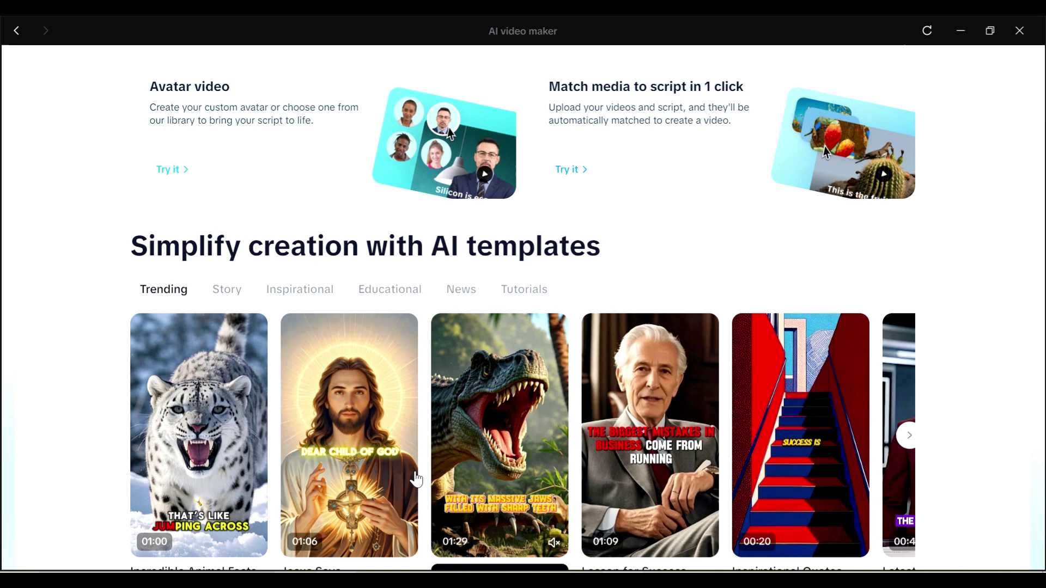
{"action": "scroll", "coordinate": [81, 303], "scroll_direction": "down", "scroll_amount": 2}
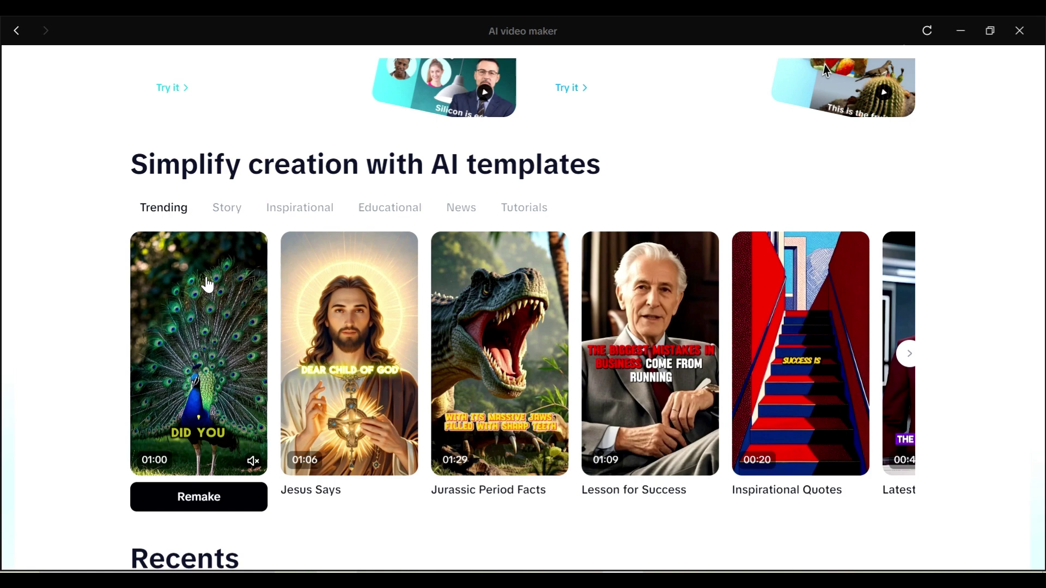
{"action": "scroll", "coordinate": [205, 297], "scroll_direction": "down", "scroll_amount": 1}
{"action": "scroll", "coordinate": [206, 296], "scroll_direction": "right", "scroll_amount": 1}
{"action": "scroll", "coordinate": [522, 302], "scroll_direction": "left", "scroll_amount": 1}
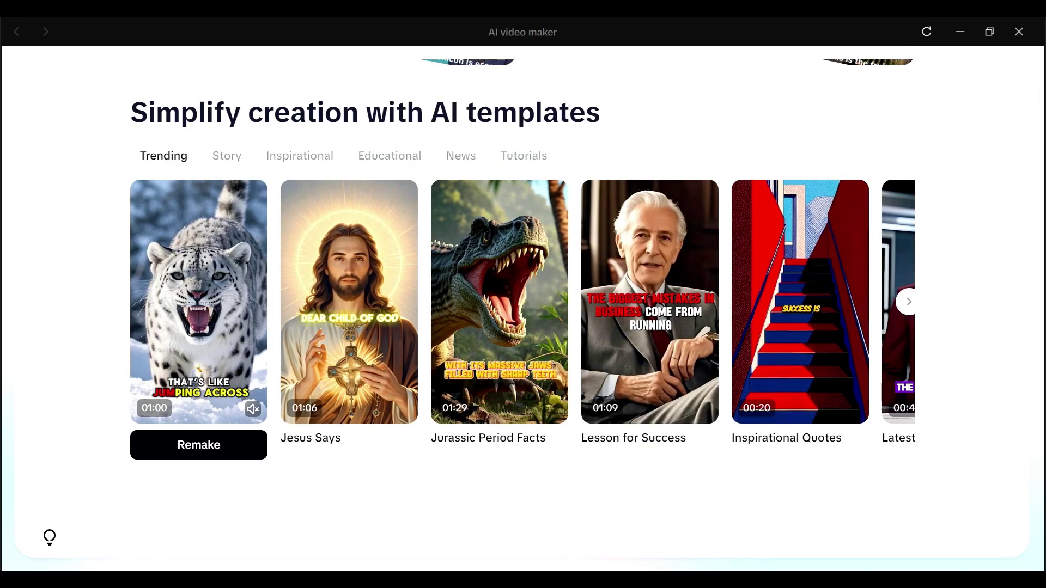
Remake the Incredible Animal Facts template with 'Fun' and 'Cats', and generate the video.
{"action": "left_click", "coordinate": [199, 443]}
{"action": "mouse_move", "coordinate": [61, 379]}
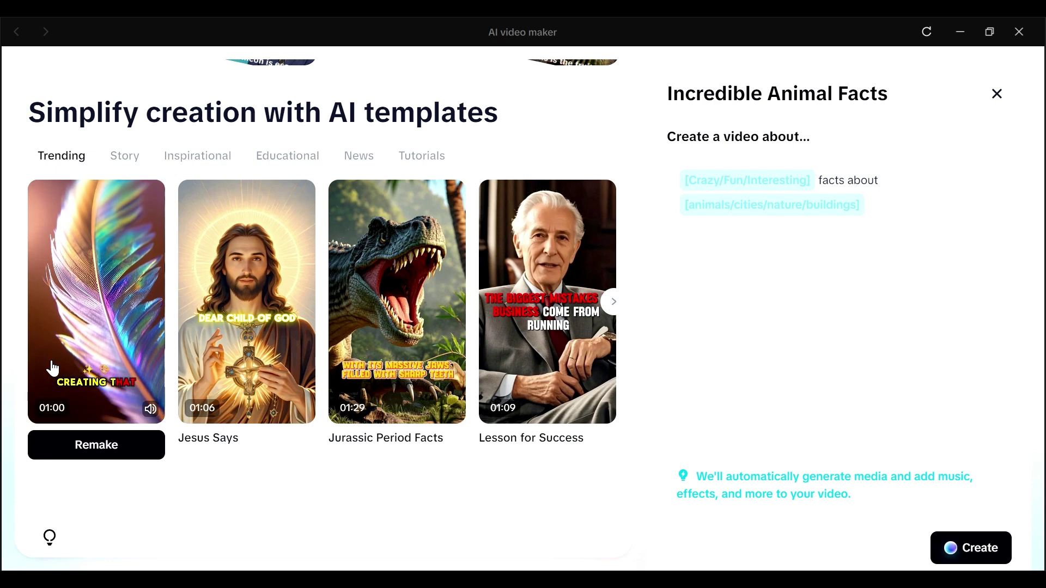
{"action": "scroll", "coordinate": [52, 369], "scroll_direction": "up", "scroll_amount": 2}
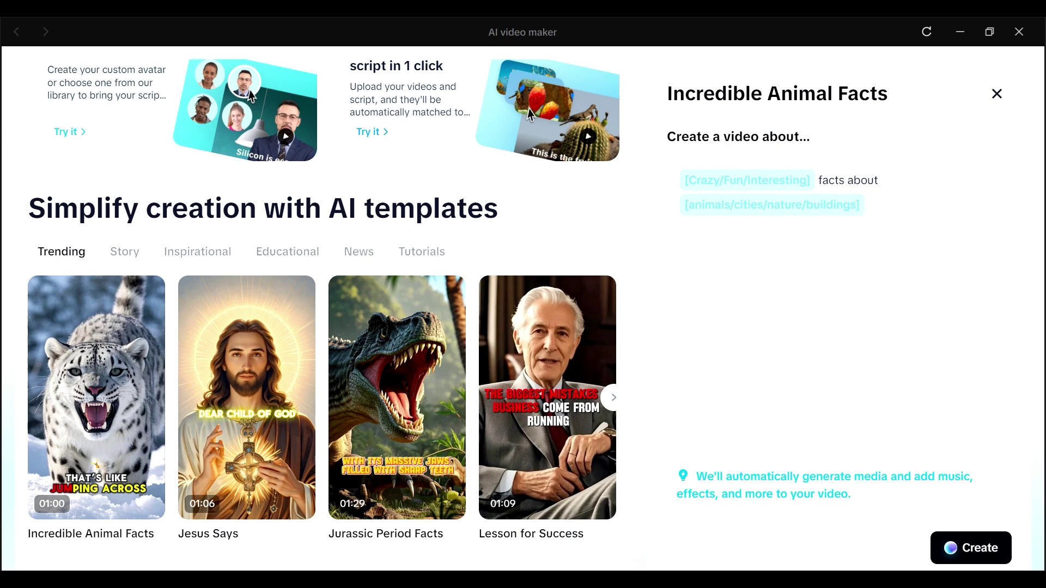
{"action": "left_click", "coordinate": [746, 180]}
{"action": "type", "text": "Fun"}
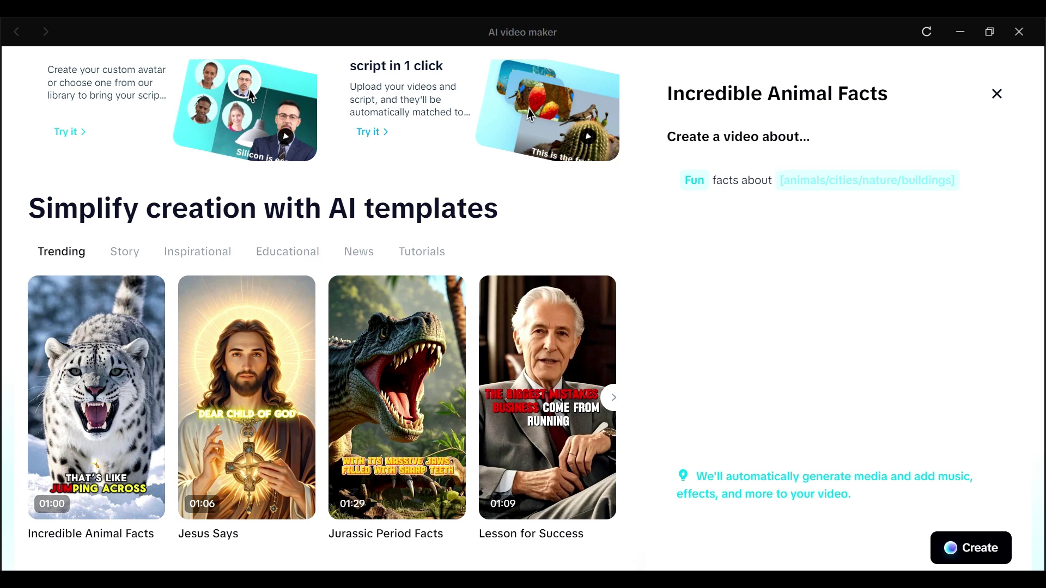
{"action": "type", "text": "Cats"}
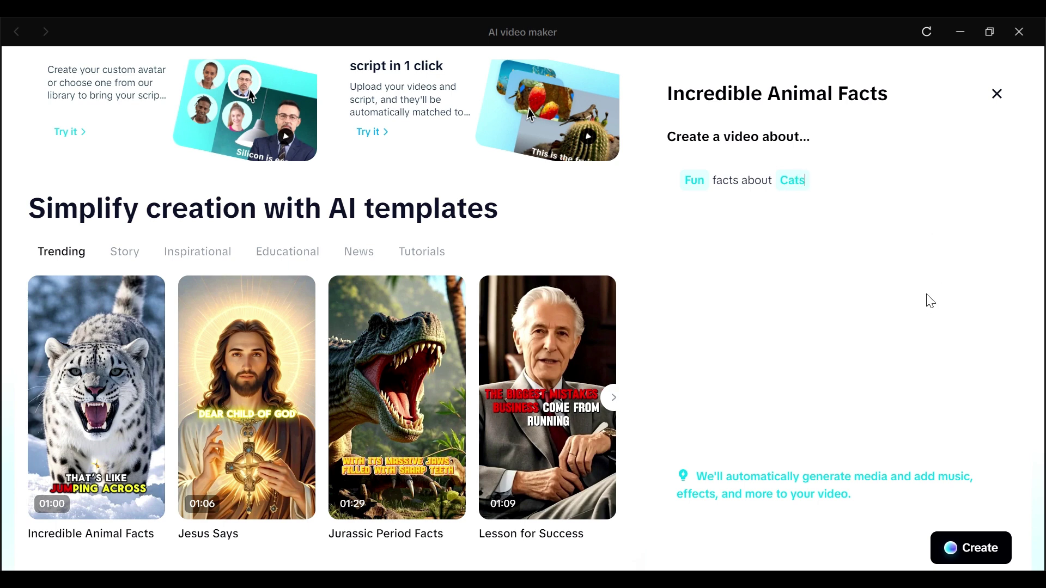
{"action": "left_click", "coordinate": [968, 549]}
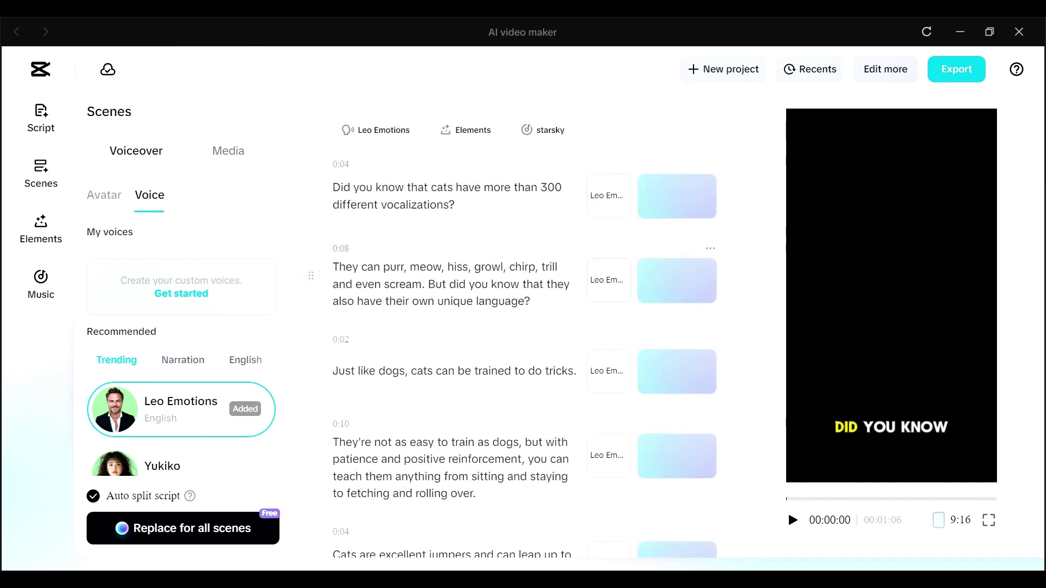
Play the cat facts preview, pause it, jump back near the start and resume playback.
{"action": "left_click", "coordinate": [794, 521]}
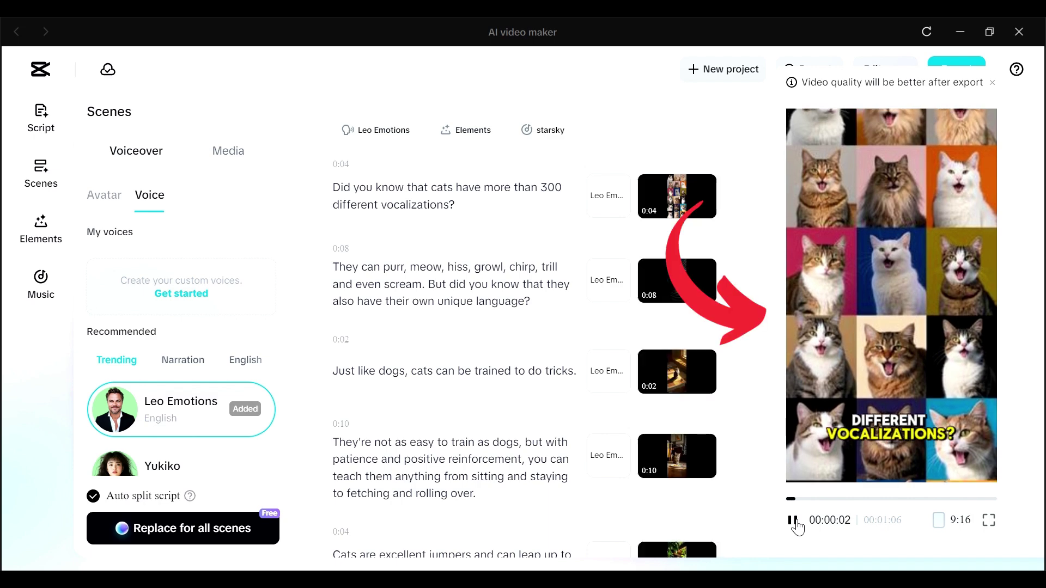
{"action": "left_click", "coordinate": [793, 522]}
{"action": "left_click", "coordinate": [790, 502]}
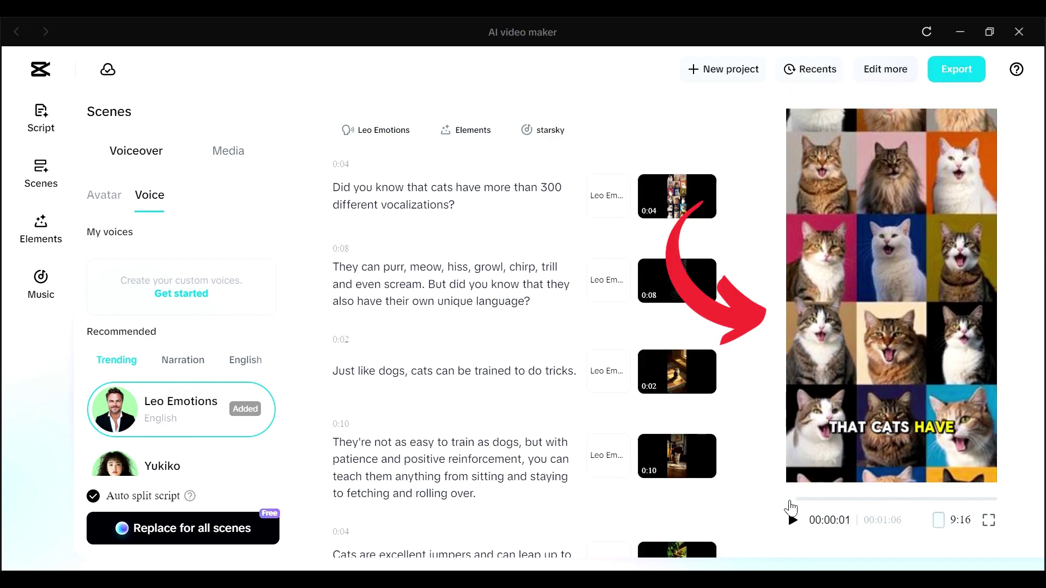
{"action": "left_click", "coordinate": [793, 521]}
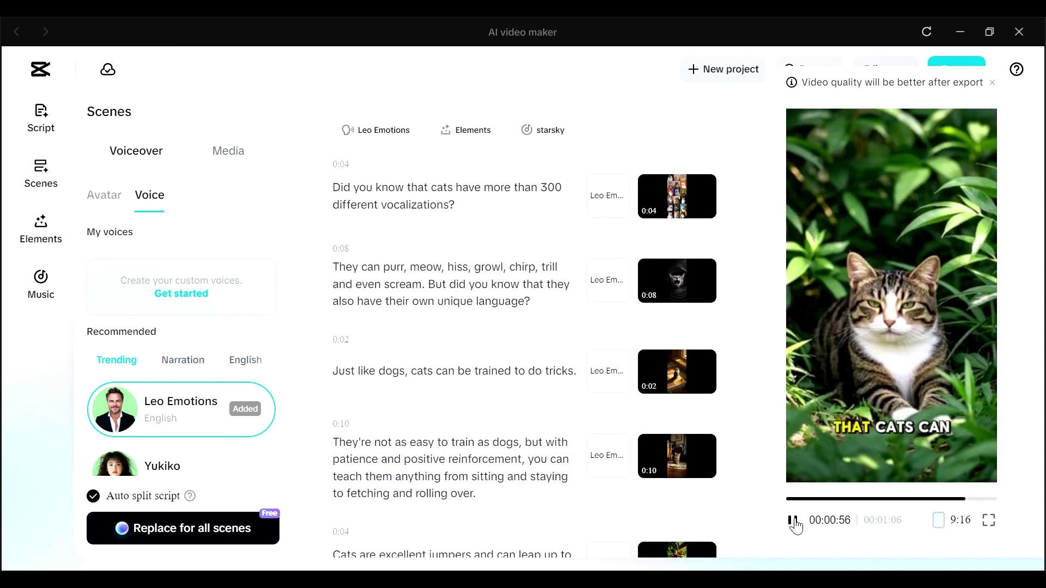
Pause the preview and open AI media to replace the first scene's image.
{"action": "left_click", "coordinate": [792, 520]}
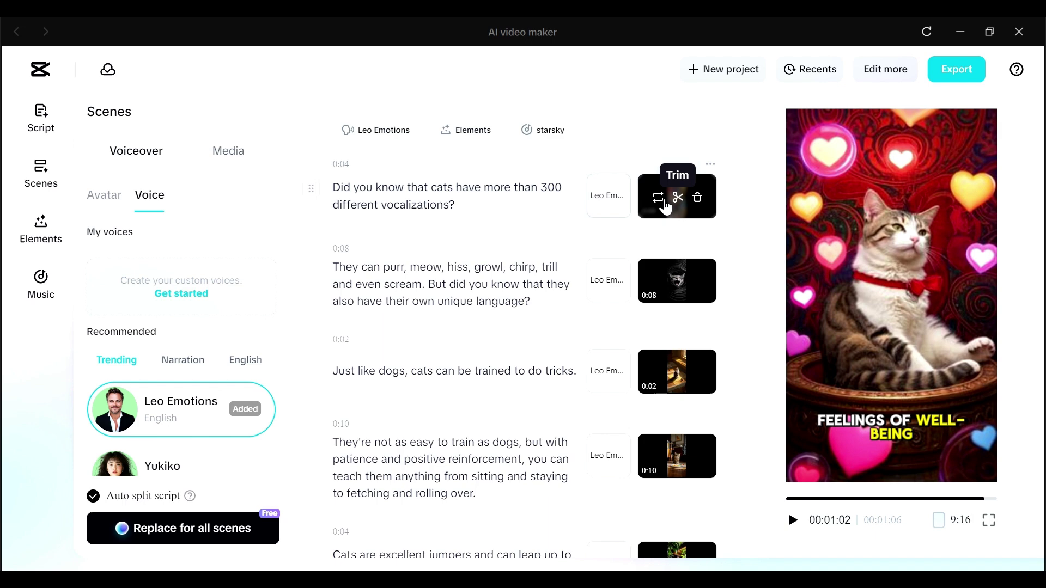
{"action": "left_click", "coordinate": [658, 197]}
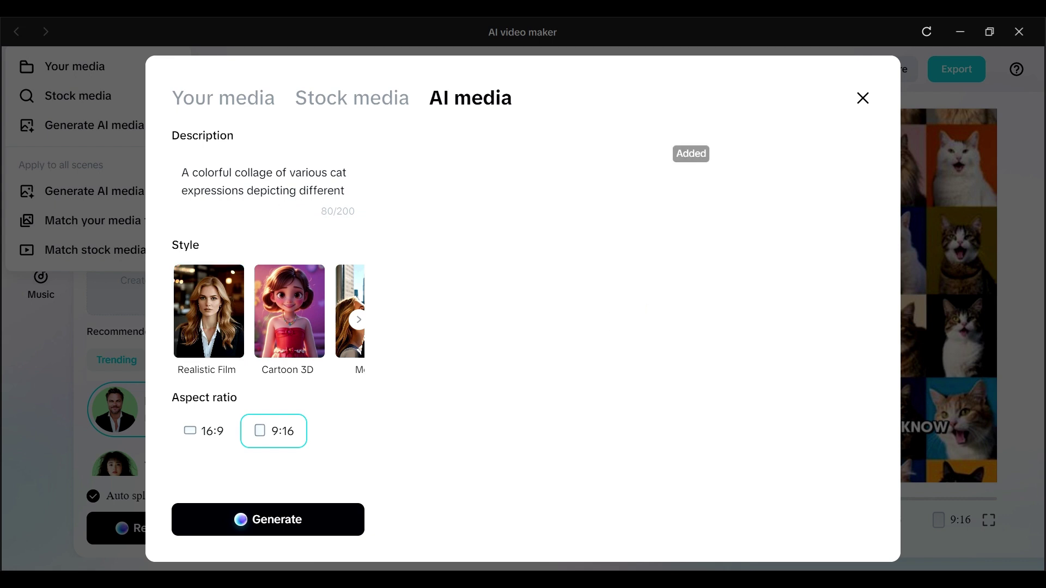
{"action": "left_click", "coordinate": [359, 321]}
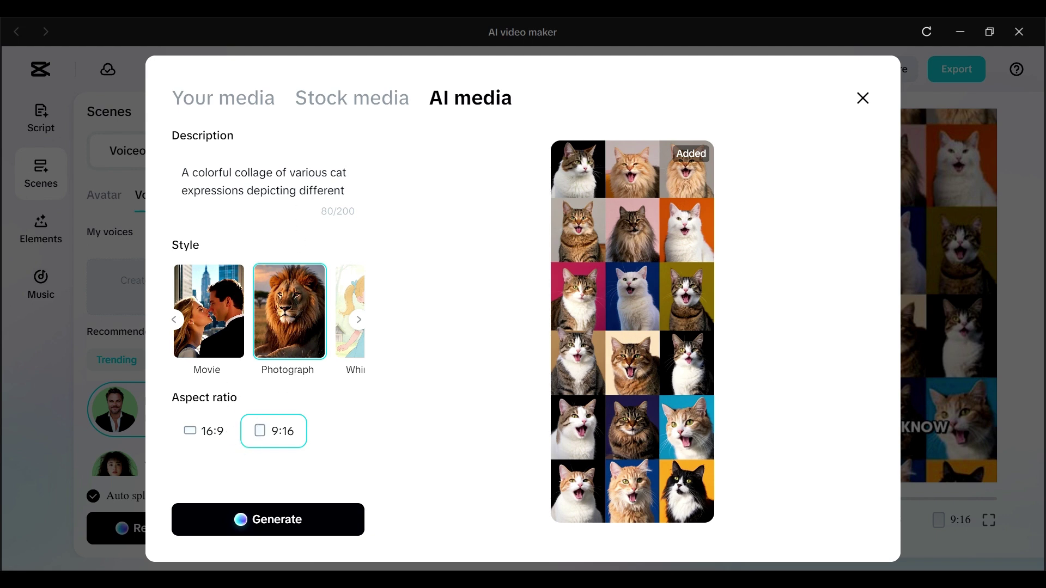
Generate 'A single cat walking onto an African homestead' and add the bottom-left image to the scene.
{"action": "left_click_drag", "start_coordinate": [349, 191], "coordinate": [192, 163]}
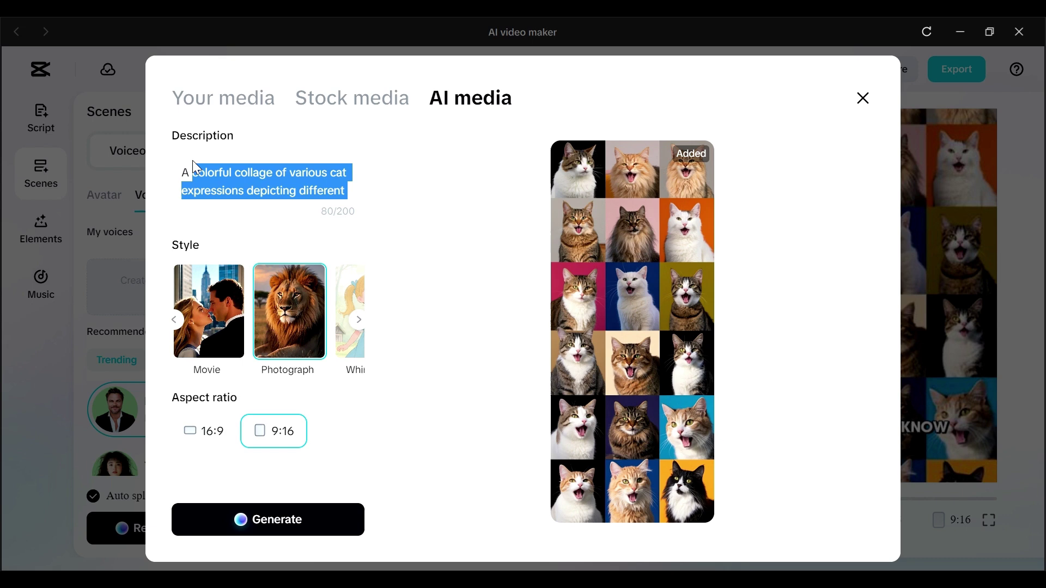
{"action": "type", "text": "A single cat walking on"}
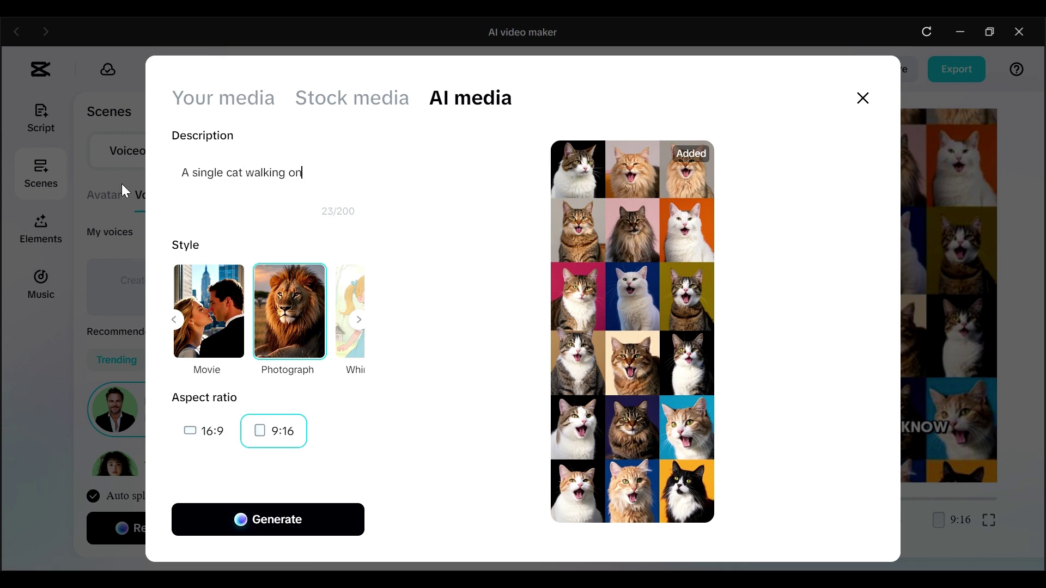
{"action": "type", "text": "to an African homestead"}
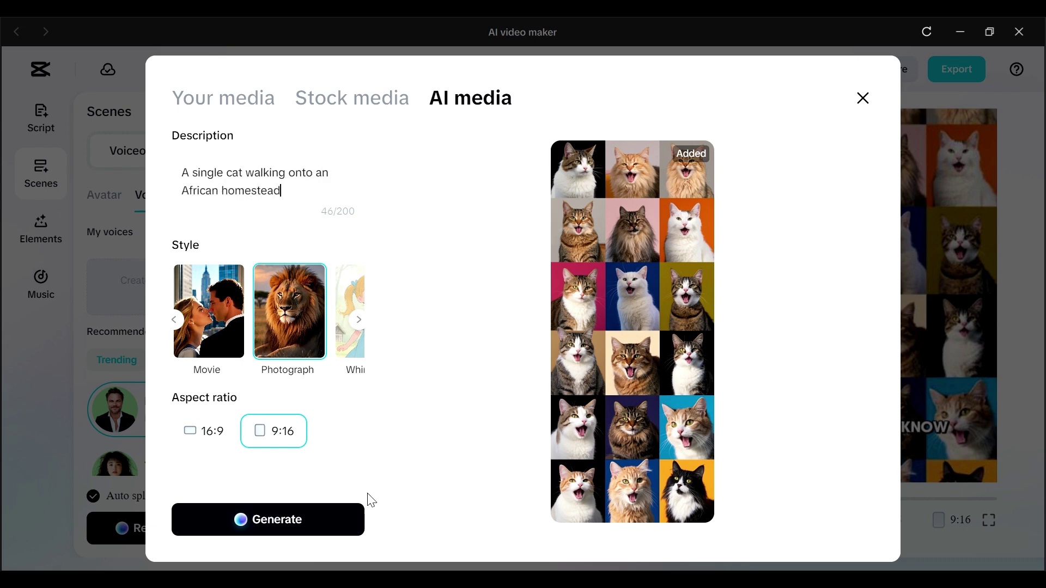
{"action": "left_click", "coordinate": [295, 527]}
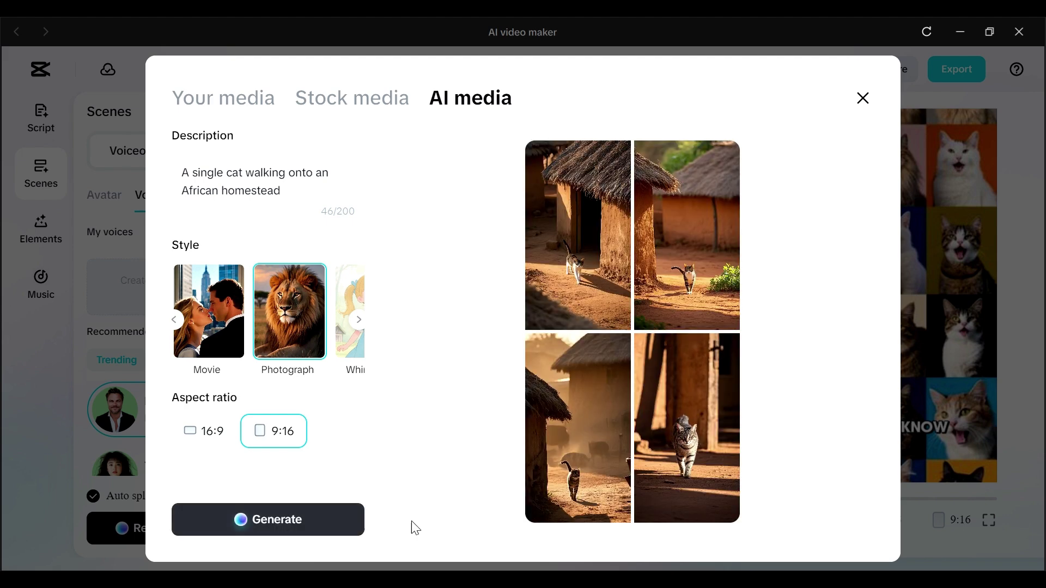
{"action": "left_click", "coordinate": [579, 442]}
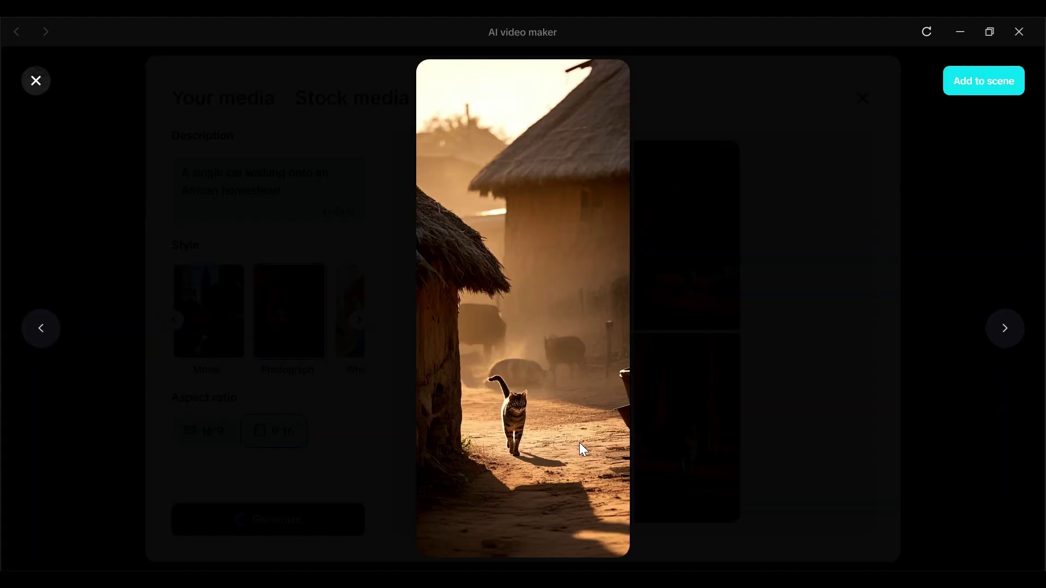
{"action": "left_click", "coordinate": [983, 81]}
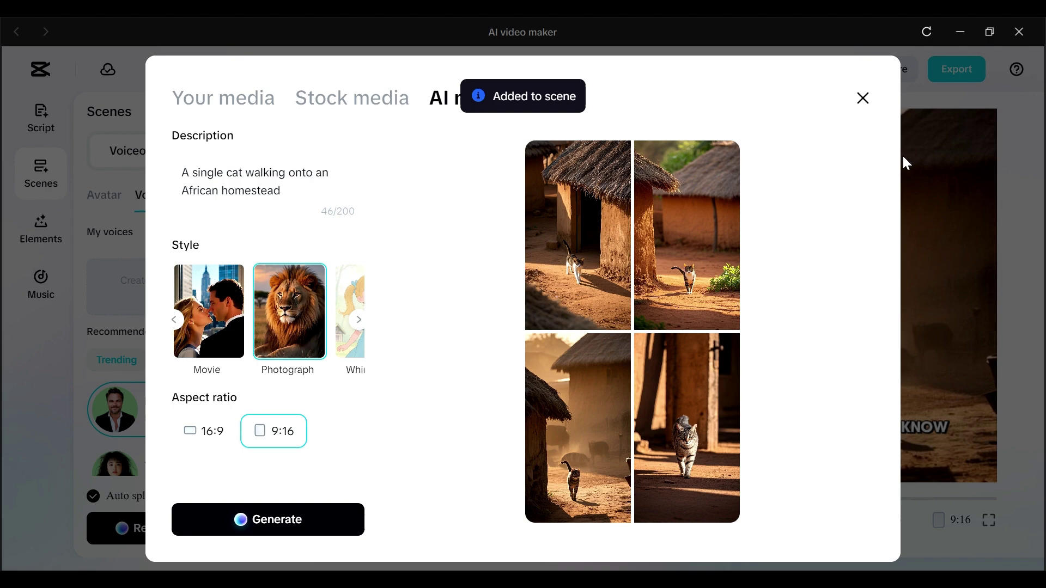
{"action": "left_click", "coordinate": [863, 98]}
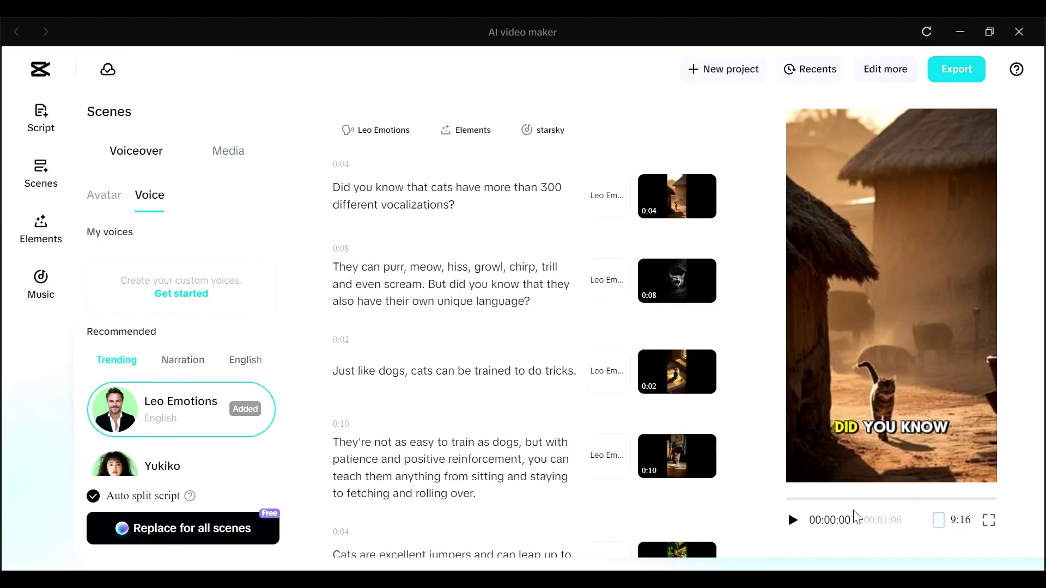
Play and pause the cat video, then check the caption and background music options.
{"action": "left_click", "coordinate": [793, 521]}
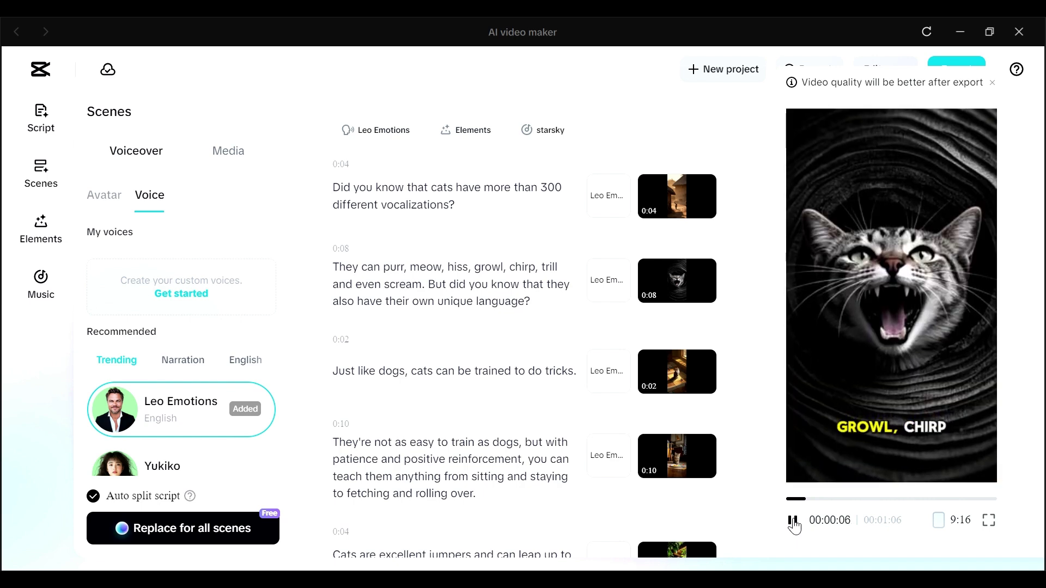
{"action": "left_click", "coordinate": [793, 520]}
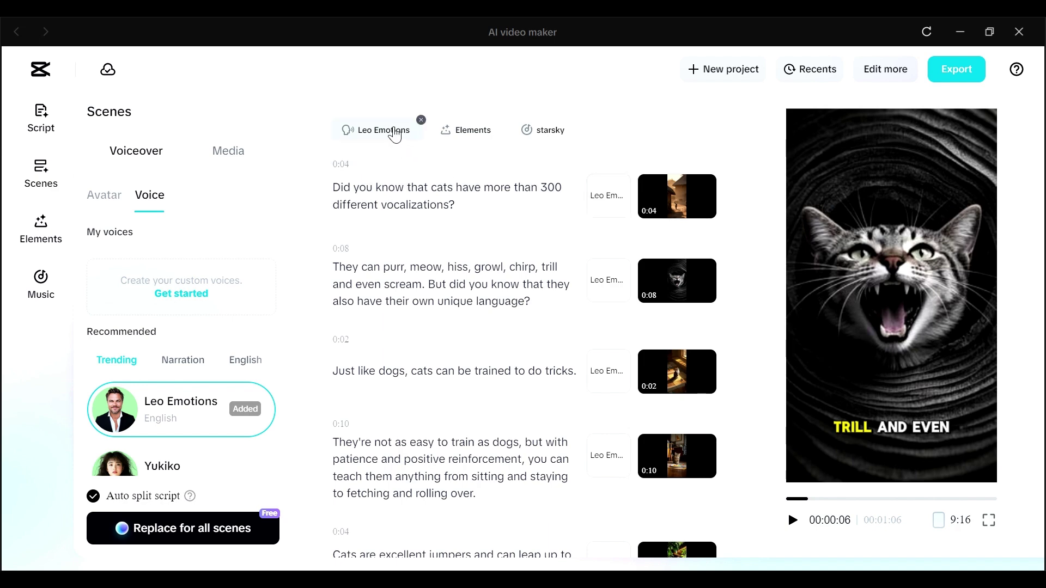
{"action": "mouse_move", "coordinate": [150, 414]}
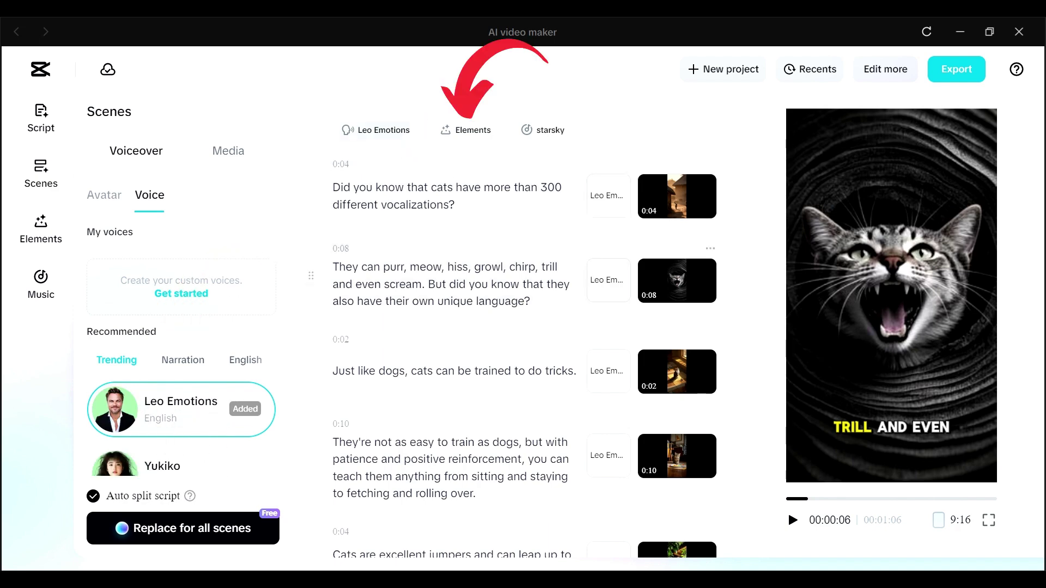
{"action": "left_click", "coordinate": [41, 229]}
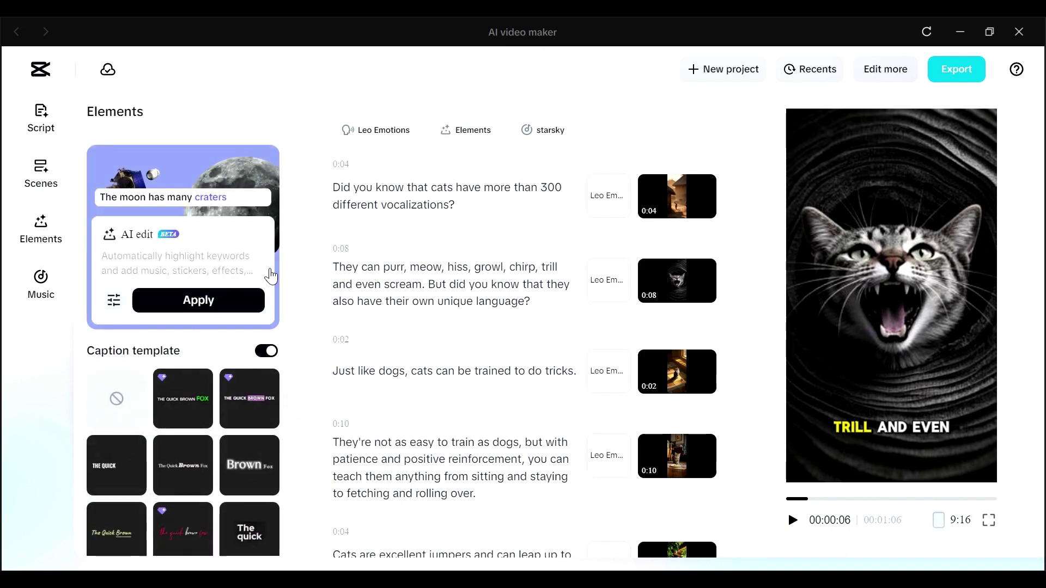
{"action": "left_click", "coordinate": [534, 136]}
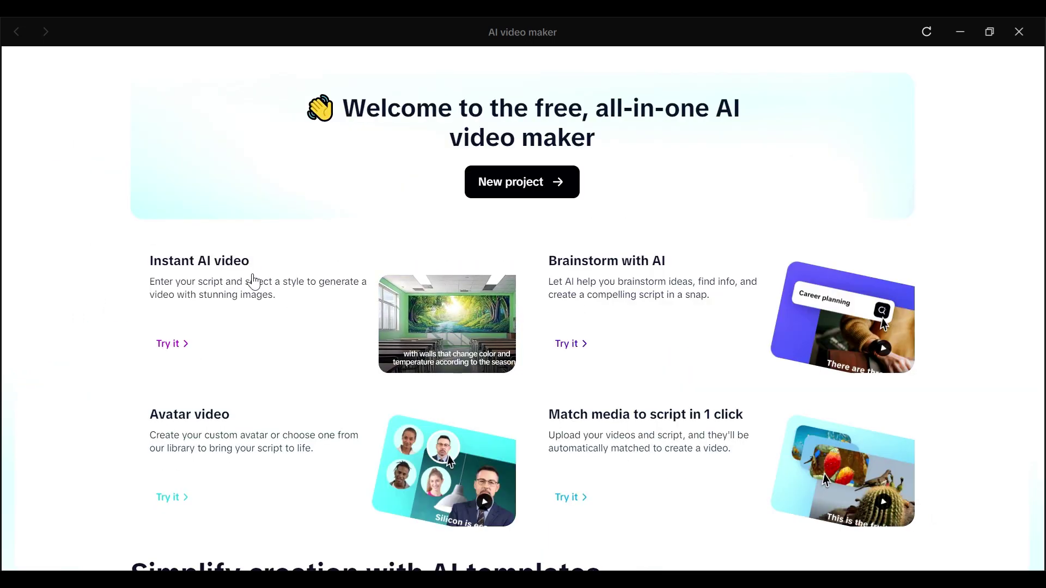
Set up an instant AI video in Biblical style with a 9:16 aspect ratio.
{"action": "left_click", "coordinate": [254, 282]}
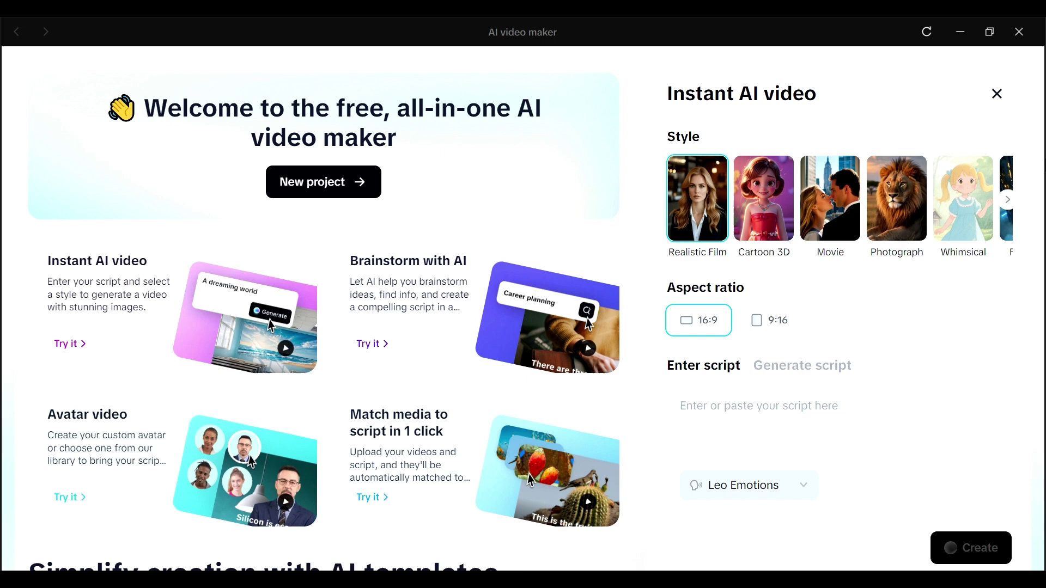
{"action": "left_click", "coordinate": [1009, 201]}
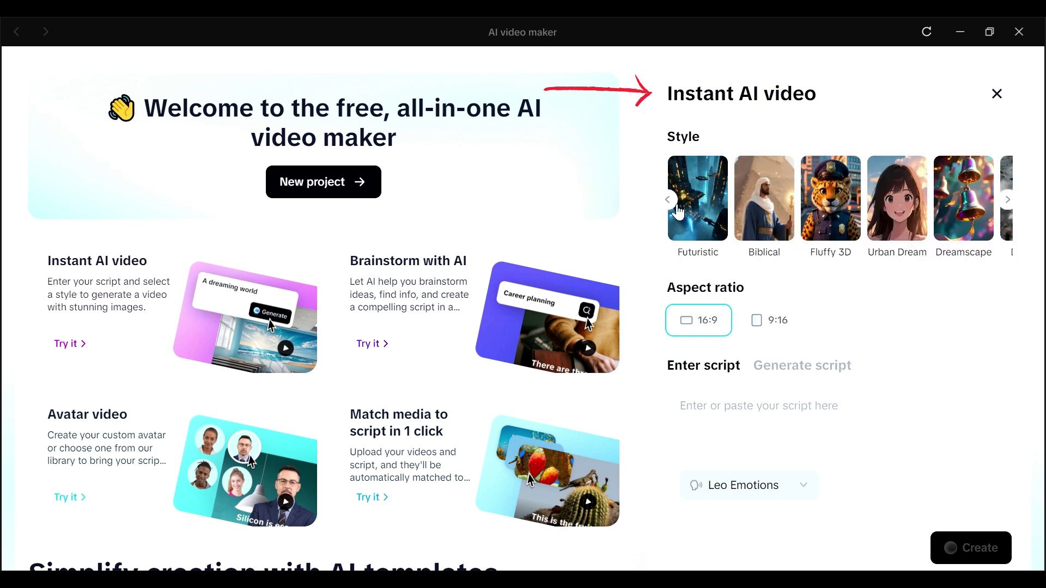
{"action": "left_click", "coordinate": [767, 209]}
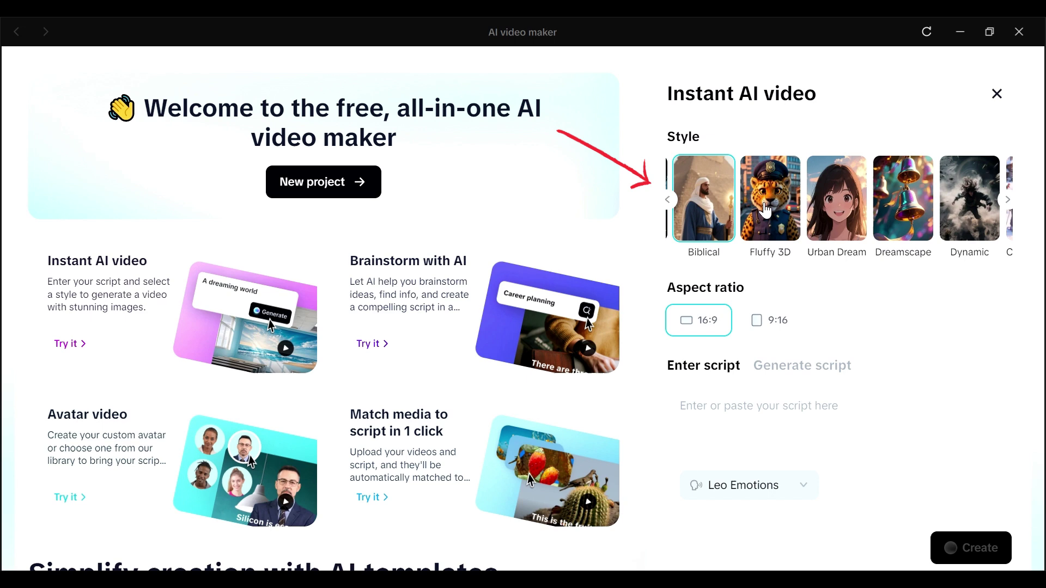
{"action": "left_click", "coordinate": [768, 327]}
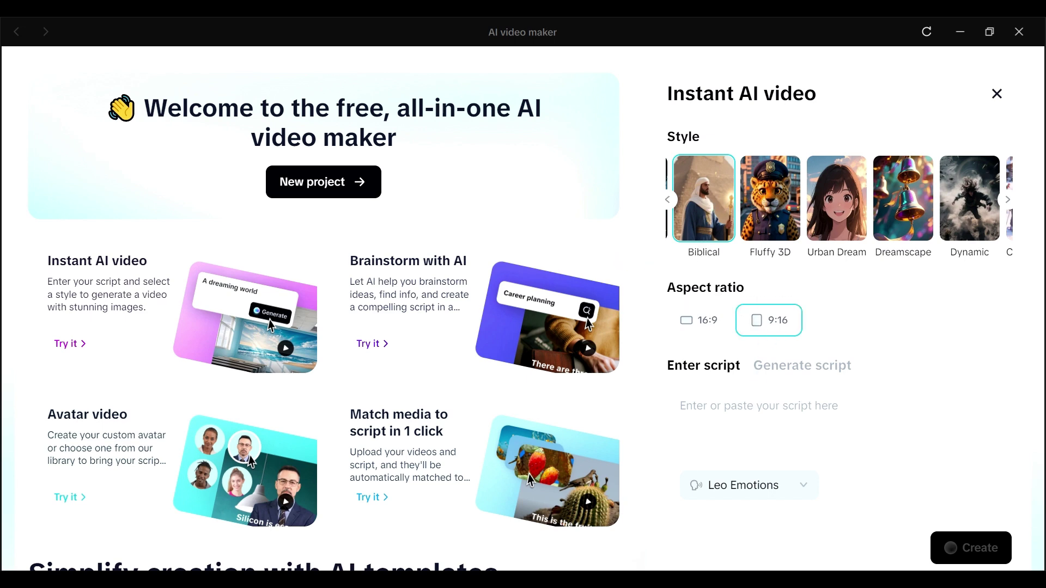
Generate a script from 'Story of Jonah and the whale in the Bible', keep Leo Emotions and 1 min, and create.
{"action": "left_click", "coordinate": [789, 376]}
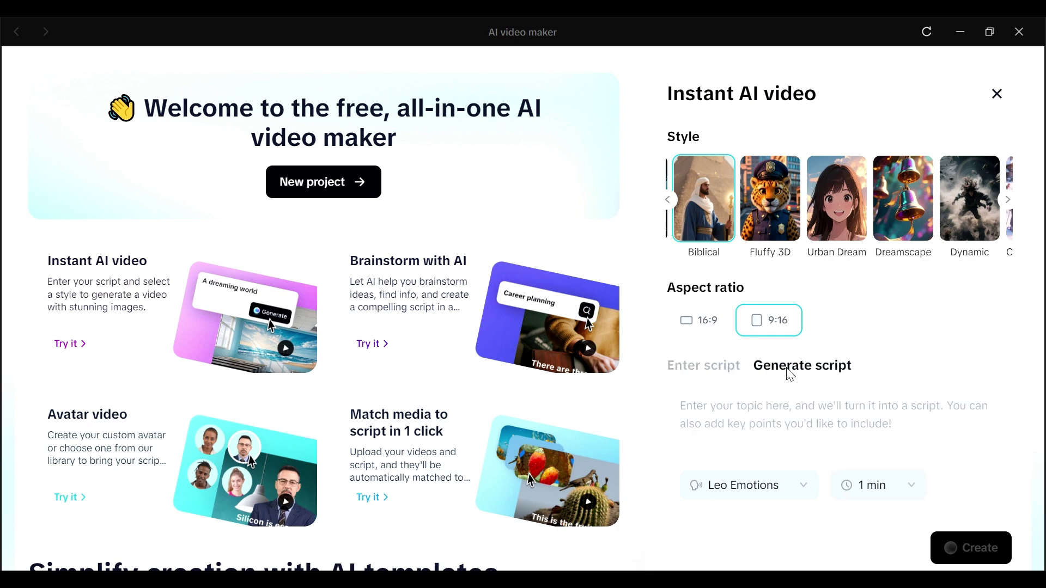
{"action": "type", "text": "Story of Jonah"}
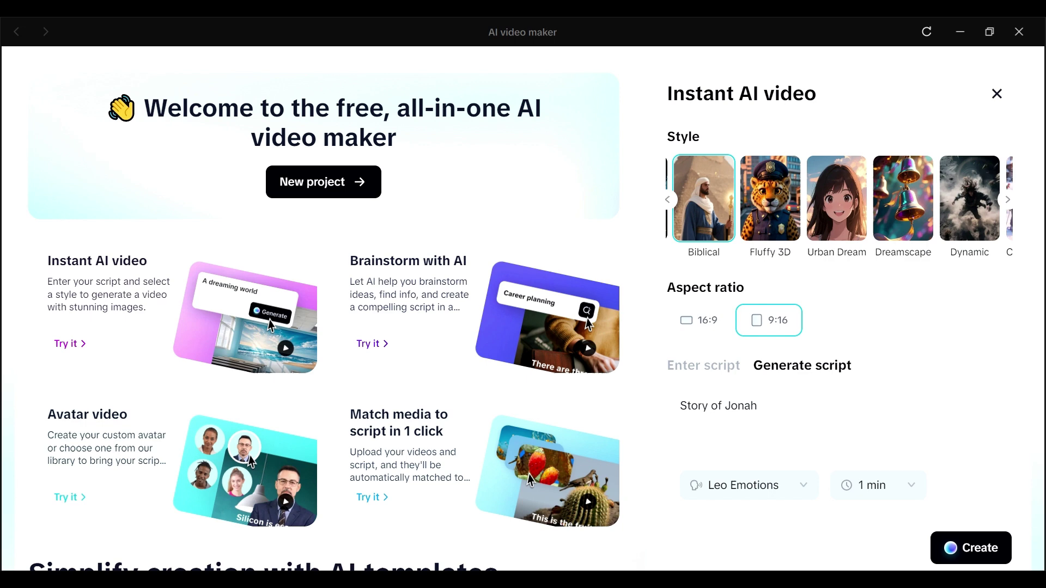
{"action": "type", "text": " and the whale in the Bibl"}
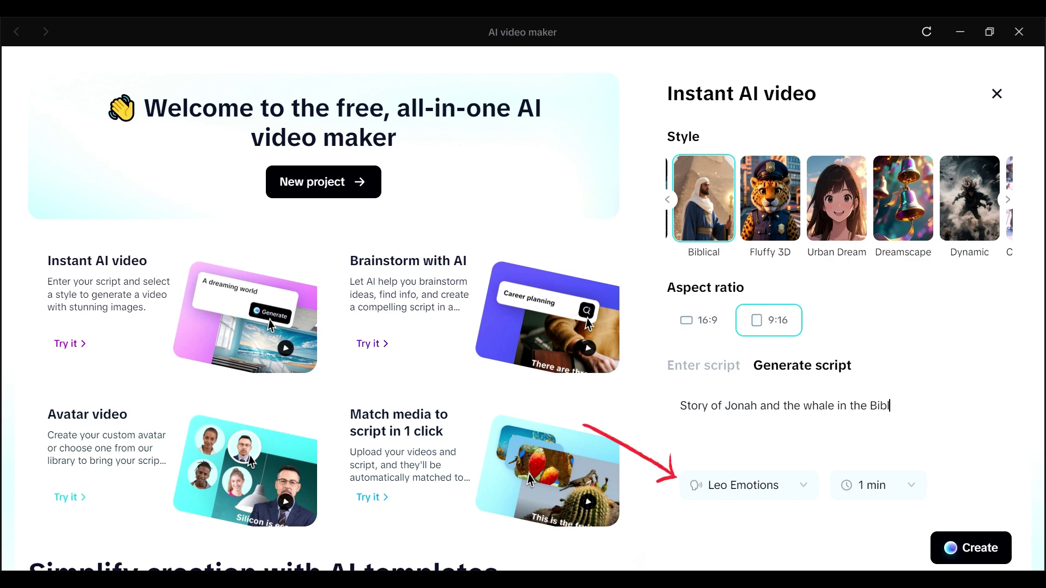
{"action": "type", "text": "e"}
{"action": "left_click", "coordinate": [750, 485]}
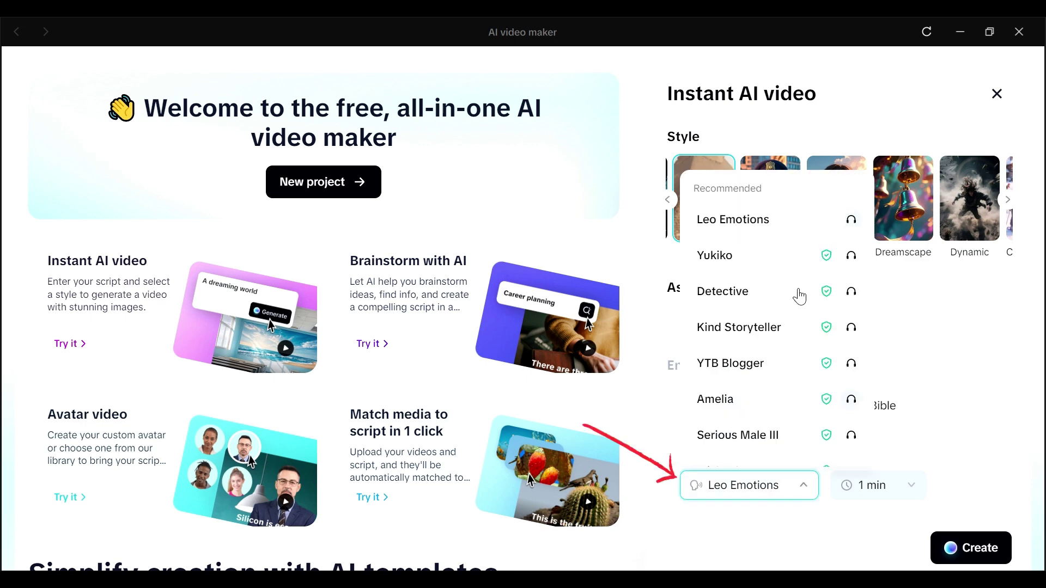
{"action": "left_click", "coordinate": [755, 236]}
{"action": "left_click", "coordinate": [879, 495]}
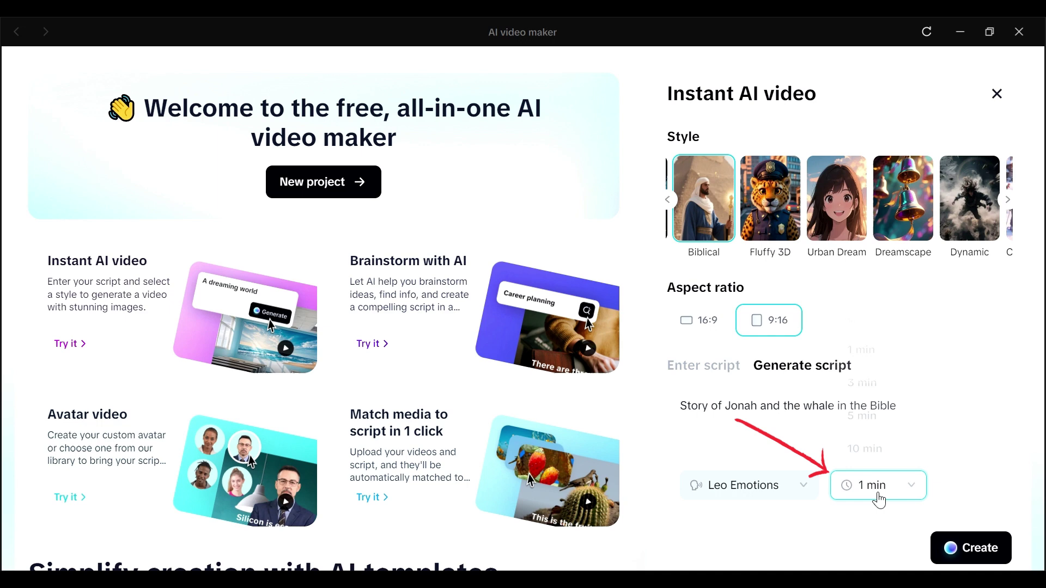
{"action": "left_click", "coordinate": [988, 549]}
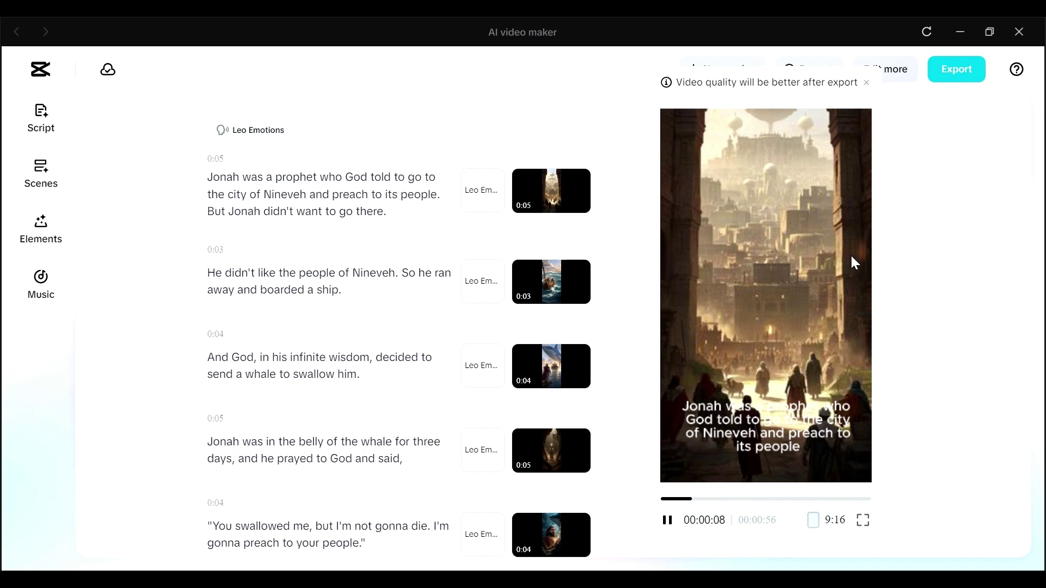
Dismiss the export-quality notice so the Jonah video preview plays.
{"action": "left_click", "coordinate": [866, 83]}
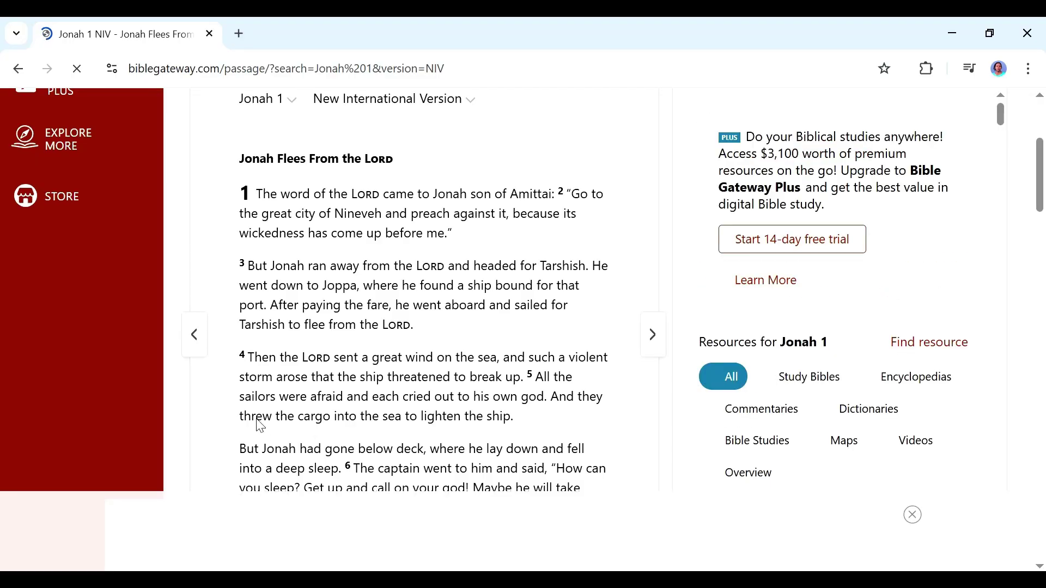
Select Jonah 1 from the 'Jonah Flees From the LORD' heading through verse 5.
{"action": "left_click_drag", "start_coordinate": [241, 165], "coordinate": [401, 417]}
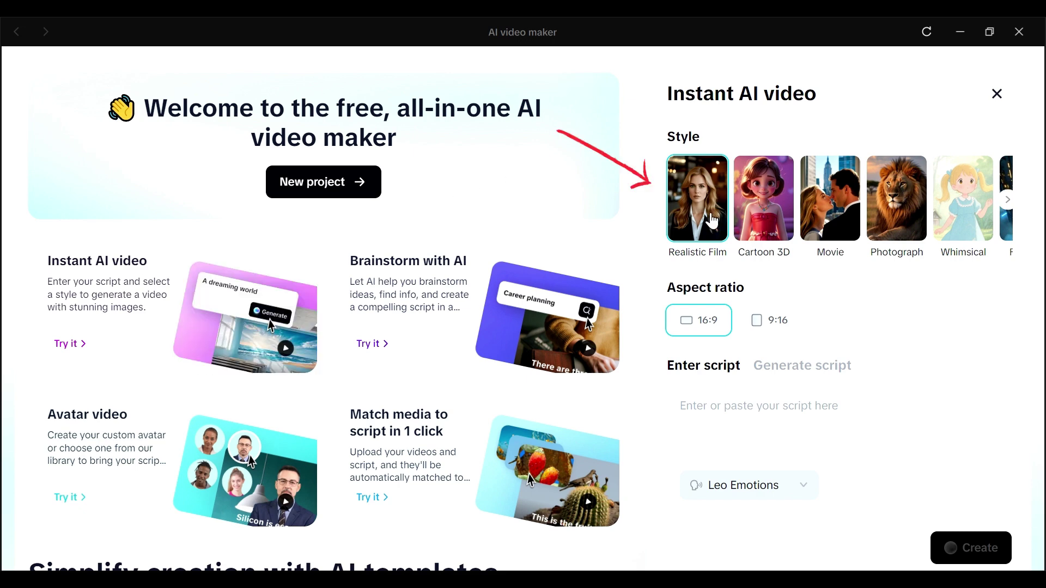
Keep the video at widescreen 16:9 and paste the Jonah passage as the script.
{"action": "left_click", "coordinate": [769, 321]}
{"action": "left_click", "coordinate": [706, 326]}
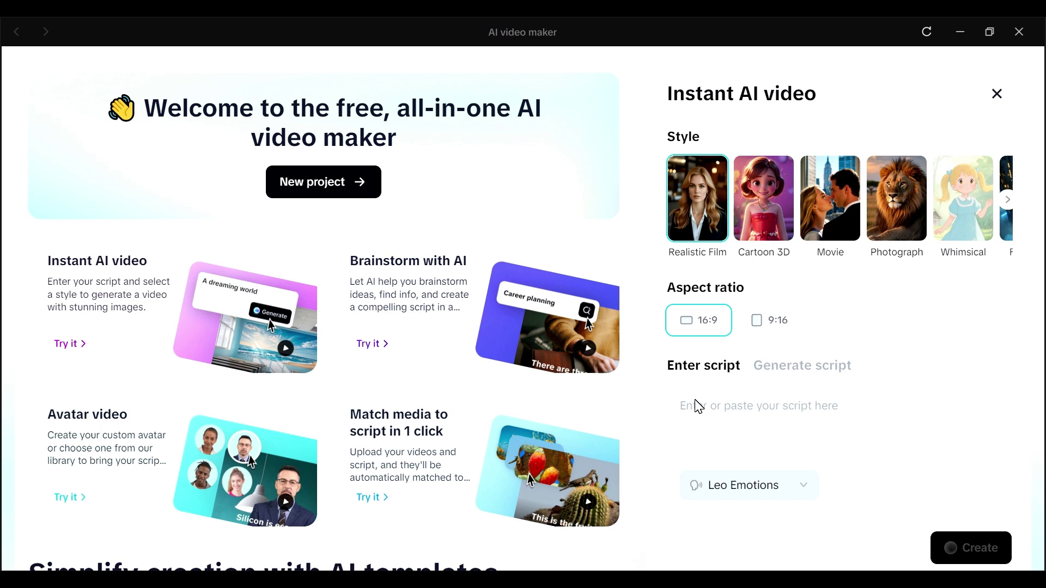
{"action": "key", "text": "ctrl+v"}
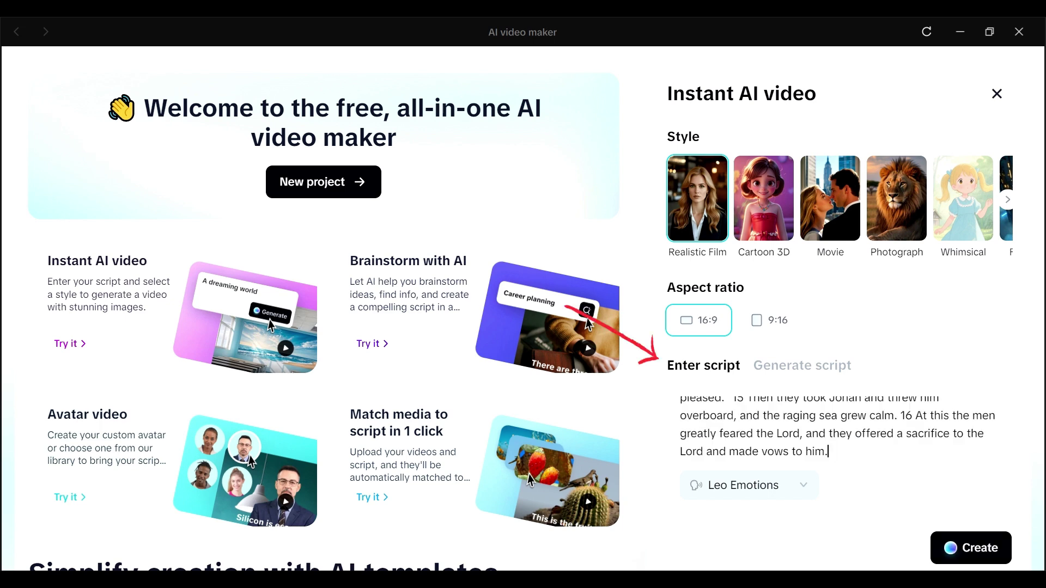
Keep Leo Emotions as the narrator voice and generate the instant AI video.
{"action": "left_click", "coordinate": [808, 493]}
{"action": "left_click", "coordinate": [775, 228]}
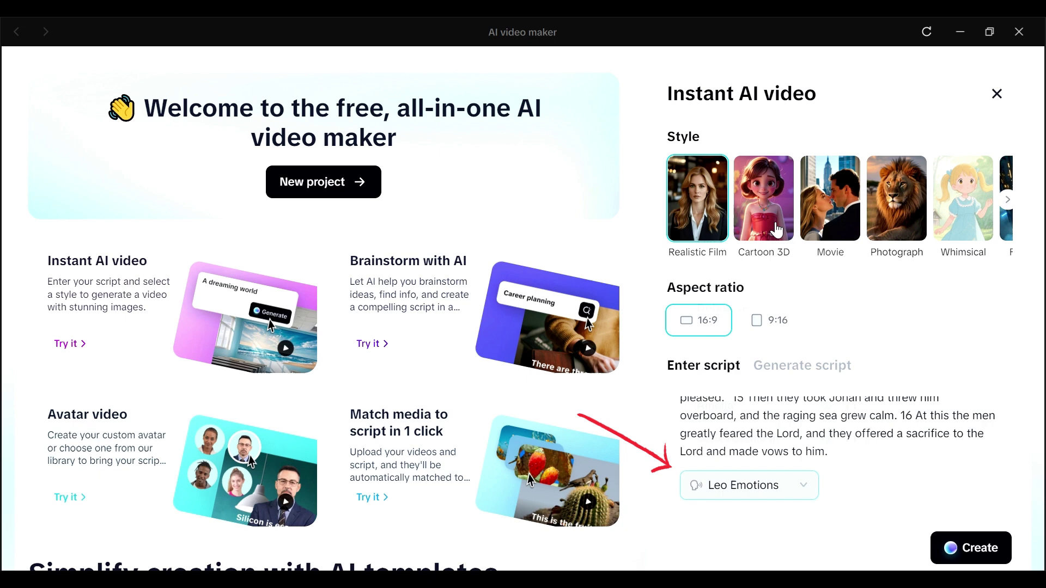
{"action": "left_click", "coordinate": [961, 549]}
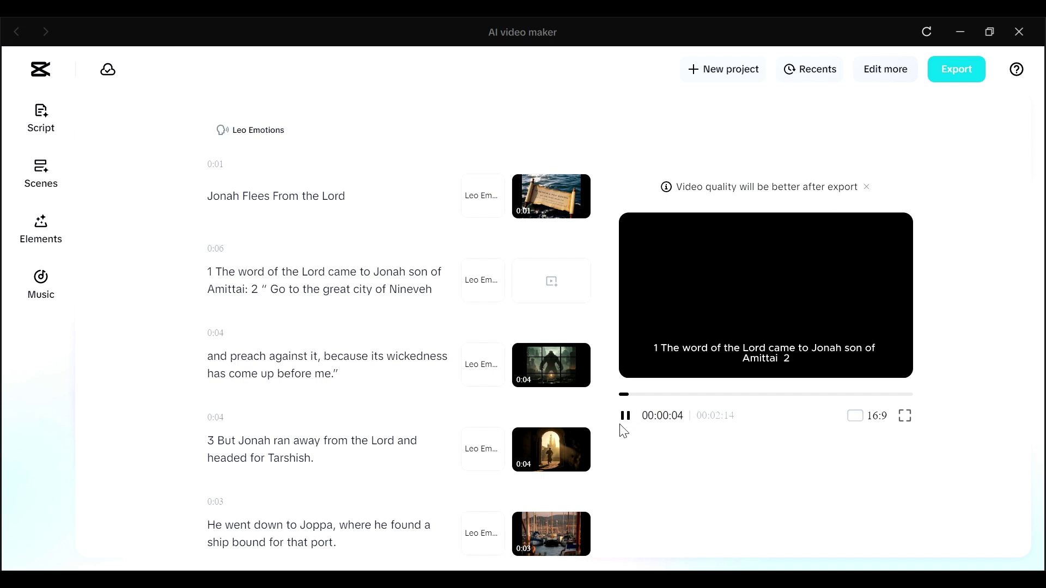
Delete the title scene, strip verse 1, and split scene two at 'But Jonah', dropping verse 3.
{"action": "left_click", "coordinate": [214, 186]}
{"action": "key", "text": "BackSpace"}
{"action": "key", "text": "BackSpace"}
{"action": "left_click", "coordinate": [252, 205]}
{"action": "key", "text": "BackSpace"}
{"action": "key", "text": "BackSpace"}
{"action": "key", "text": "BackSpace"}
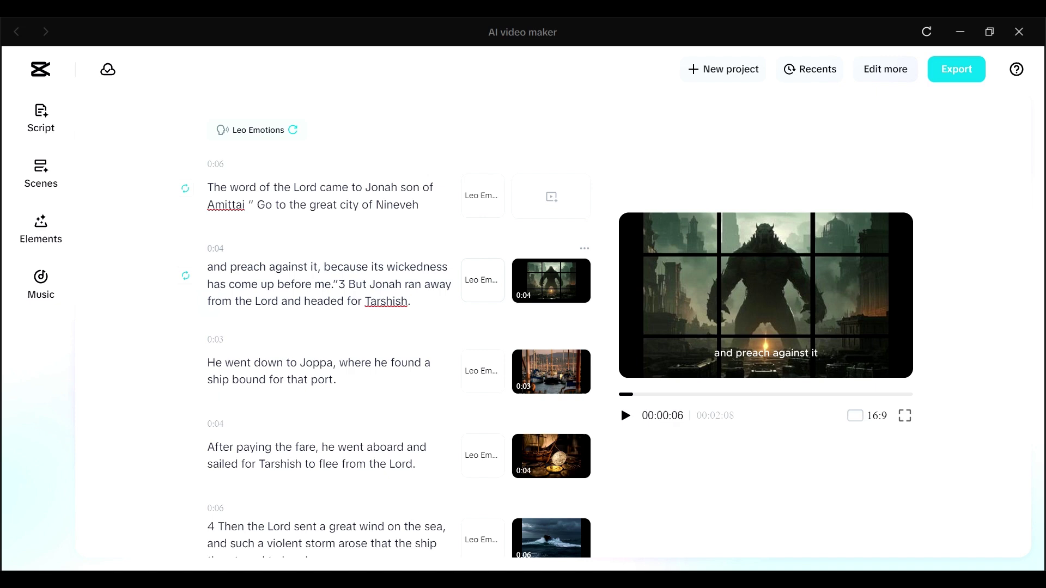
{"action": "left_click", "coordinate": [337, 284]}
{"action": "key", "text": "Return"}
{"action": "key", "text": "Delete"}
{"action": "key", "text": "Delete"}
Remove verse numbers 4, 5 and 6 from the next scenes' narration.
{"action": "scroll", "coordinate": [341, 508], "scroll_direction": "down", "scroll_amount": 3}
{"action": "left_click", "coordinate": [223, 435]}
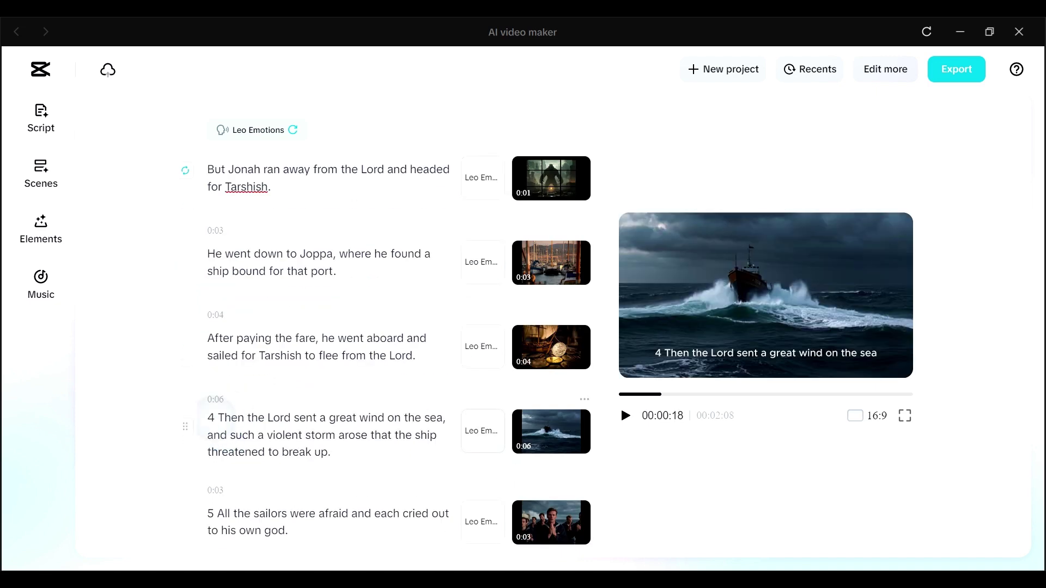
{"action": "key", "text": "BackSpace"}
{"action": "scroll", "coordinate": [327, 354], "scroll_direction": "down", "scroll_amount": 2}
{"action": "left_click", "coordinate": [212, 397]}
{"action": "key", "text": "Delete"}
{"action": "key", "text": "BackSpace"}
{"action": "scroll", "coordinate": [327, 354], "scroll_direction": "down", "scroll_amount": 5}
{"action": "left_click", "coordinate": [214, 384]}
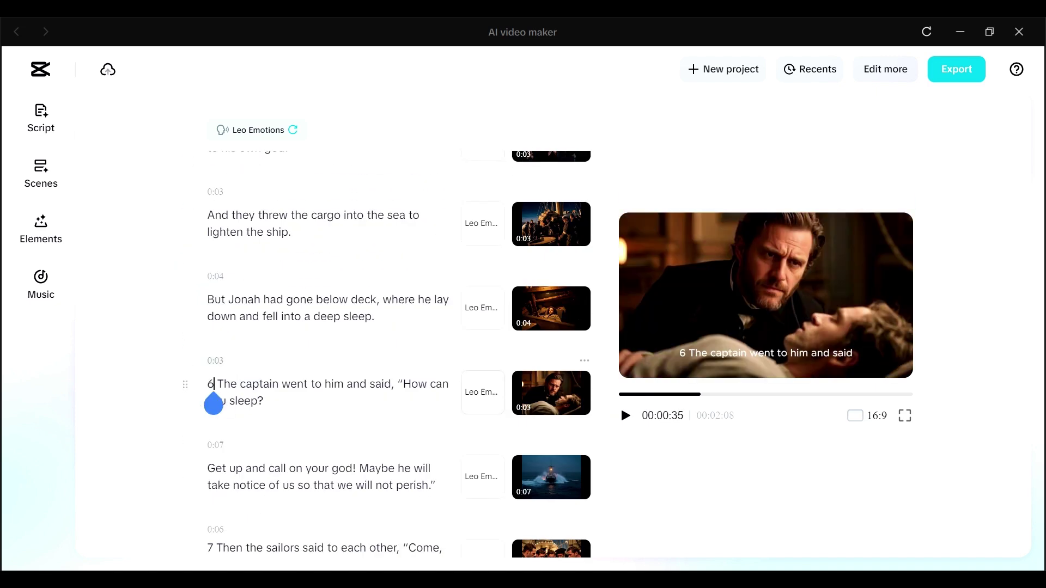
{"action": "key", "text": "BackSpace"}
Remove verse numbers 7, 9 and 10 from the following scenes.
{"action": "scroll", "coordinate": [213, 403], "scroll_direction": "down", "scroll_amount": 3}
{"action": "left_click", "coordinate": [213, 369]}
{"action": "key", "text": "Delete"}
{"action": "scroll", "coordinate": [327, 354], "scroll_direction": "down", "scroll_amount": 5}
{"action": "left_click", "coordinate": [212, 395]}
{"action": "key", "text": "Delete"}
{"action": "key", "text": "BackSpace"}
{"action": "scroll", "coordinate": [327, 354], "scroll_direction": "down", "scroll_amount": 2}
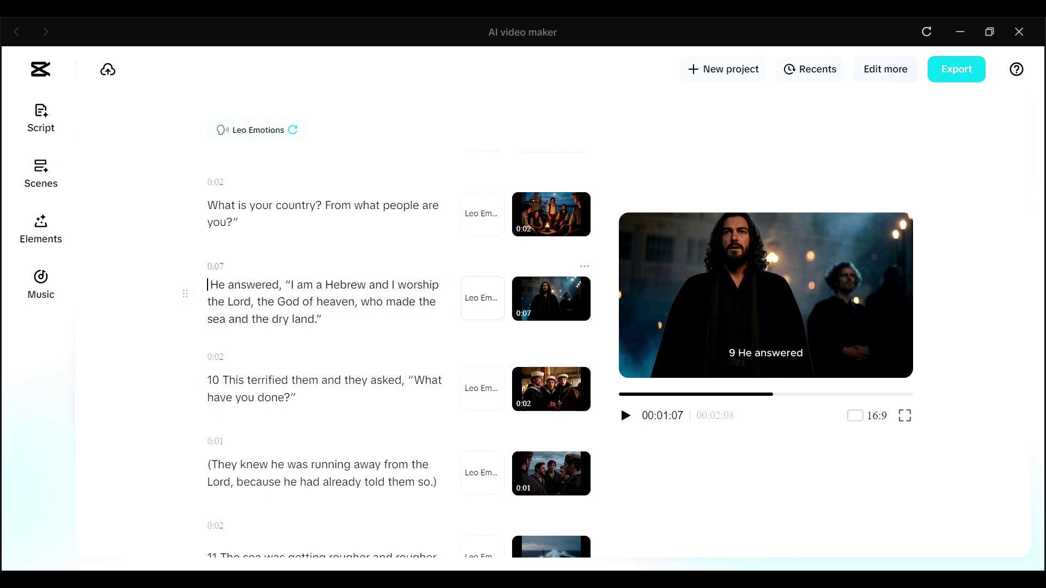
{"action": "left_click", "coordinate": [207, 380]}
{"action": "key", "text": "Delete"}
{"action": "key", "text": "Delete"}
{"action": "key", "text": "Delete"}
Remove verse numbers 11, 12 and 13 from their scenes.
{"action": "scroll", "coordinate": [327, 354], "scroll_direction": "down", "scroll_amount": 3}
{"action": "left_click", "coordinate": [208, 409]}
{"action": "key", "text": "Delete"}
{"action": "key", "text": "Delete"}
{"action": "key", "text": "Delete"}
{"action": "scroll", "coordinate": [327, 354], "scroll_direction": "down", "scroll_amount": 4}
{"action": "left_click", "coordinate": [208, 362]}
{"action": "key", "text": "Delete"}
{"action": "key", "text": "Delete"}
{"action": "key", "text": "Delete"}
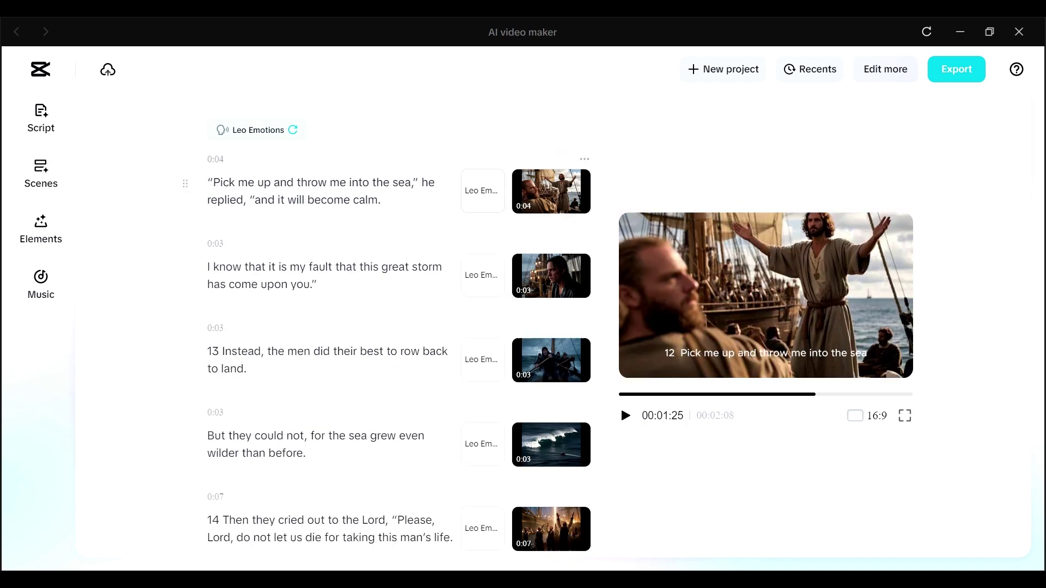
{"action": "left_click", "coordinate": [208, 351]}
{"action": "key", "text": "Delete"}
{"action": "key", "text": "Delete"}
{"action": "key", "text": "Delete"}
Remove verse numbers 14, 15 and 16 from the final scenes.
{"action": "scroll", "coordinate": [327, 354], "scroll_direction": "down", "scroll_amount": 3}
{"action": "left_click", "coordinate": [207, 346]}
{"action": "key", "text": "Delete"}
{"action": "key", "text": "Delete"}
{"action": "scroll", "coordinate": [327, 354], "scroll_direction": "down", "scroll_amount": 2}
{"action": "left_click", "coordinate": [207, 406]}
{"action": "key", "text": "Delete"}
{"action": "key", "text": "Delete"}
{"action": "key", "text": "Delete"}
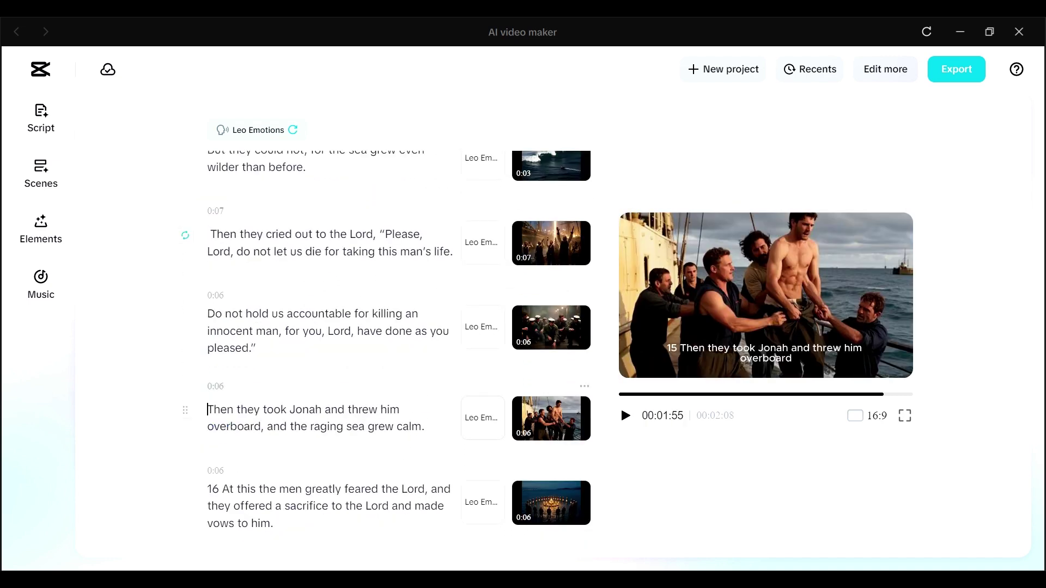
{"action": "left_click", "coordinate": [208, 488]}
{"action": "key", "text": "Delete"}
{"action": "key", "text": "Delete"}
{"action": "key", "text": "Delete"}
{"action": "scroll", "coordinate": [326, 354], "scroll_direction": "up", "scroll_amount": 15}
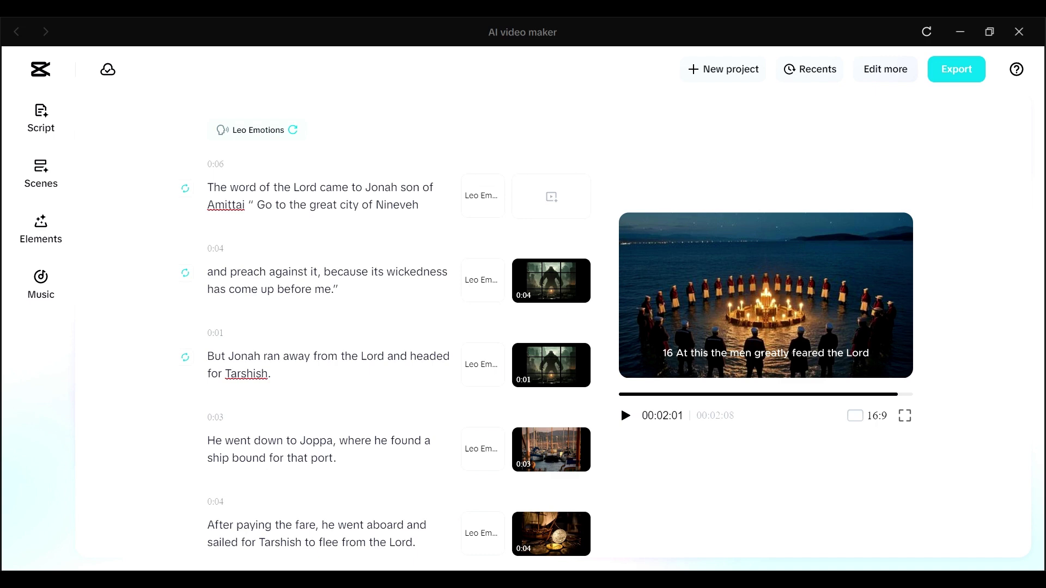
Regenerate the edited voiceover and apply the first Trending avatar as narrator to all scenes.
{"action": "left_click", "coordinate": [185, 188]}
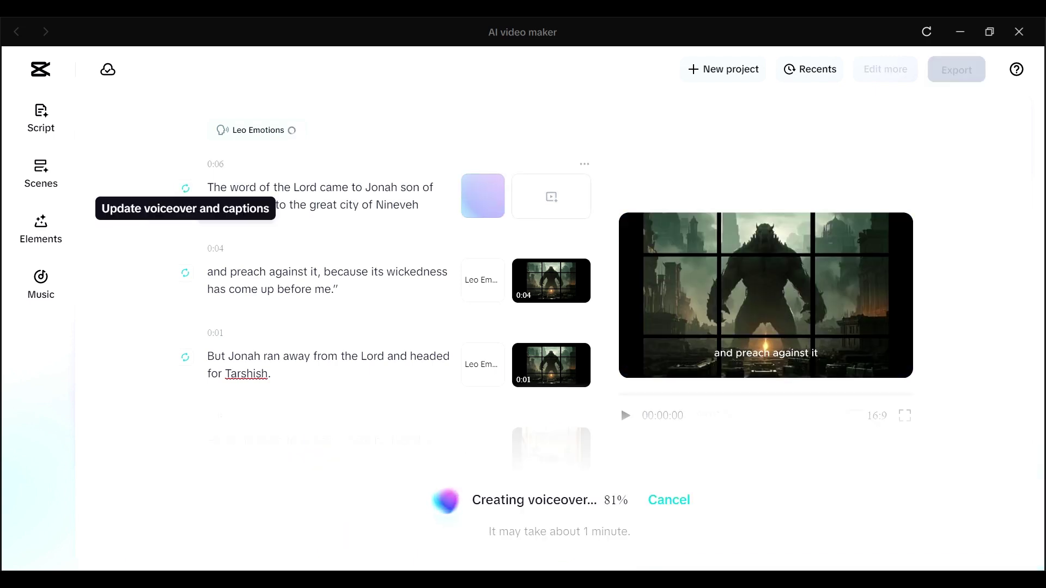
{"action": "left_click", "coordinate": [40, 173]}
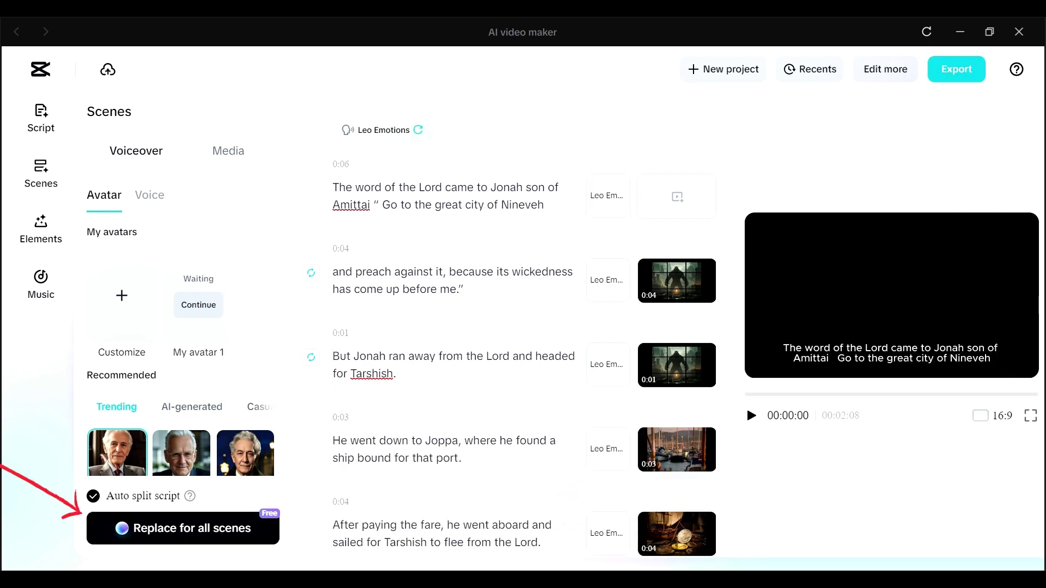
{"action": "left_click", "coordinate": [192, 528]}
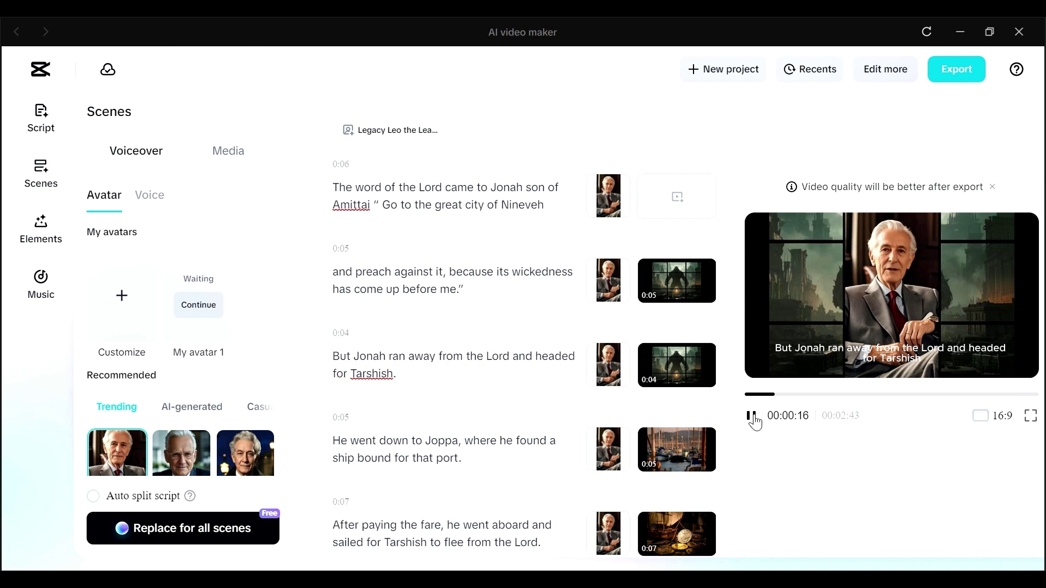
{"action": "left_click", "coordinate": [751, 416]}
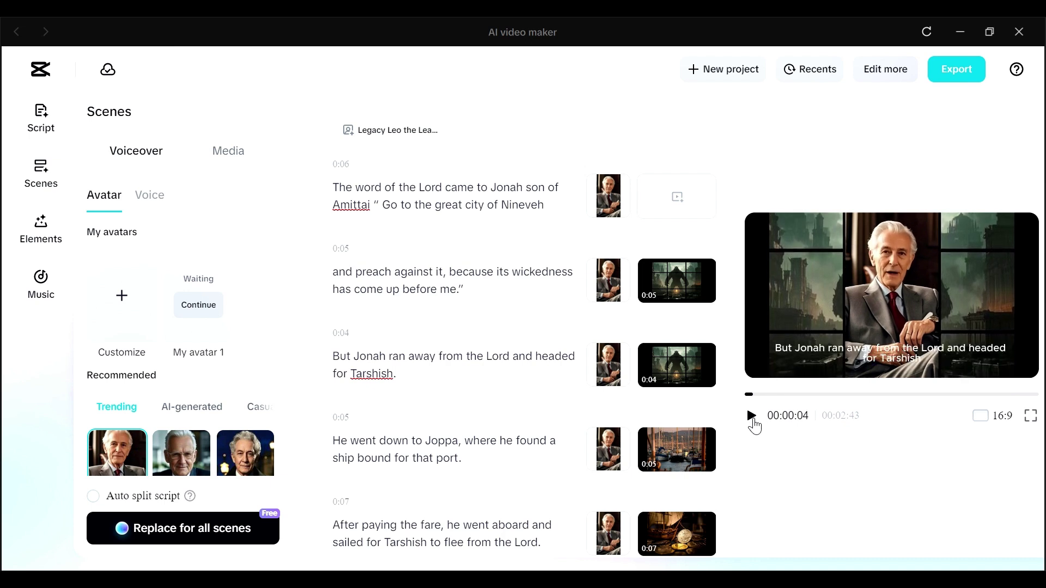
{"action": "left_click", "coordinate": [751, 416]}
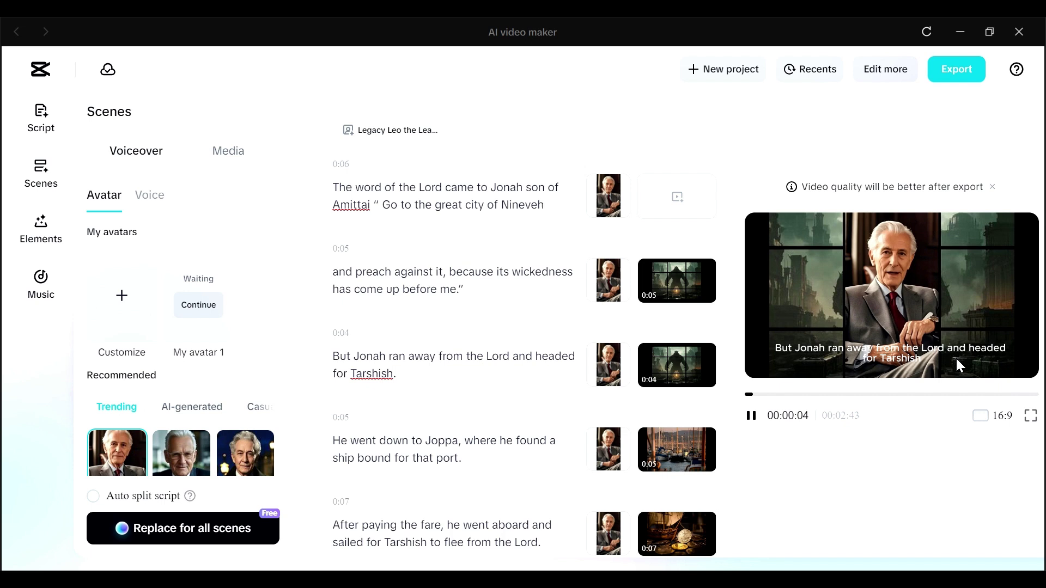
{"action": "left_click", "coordinate": [752, 394]}
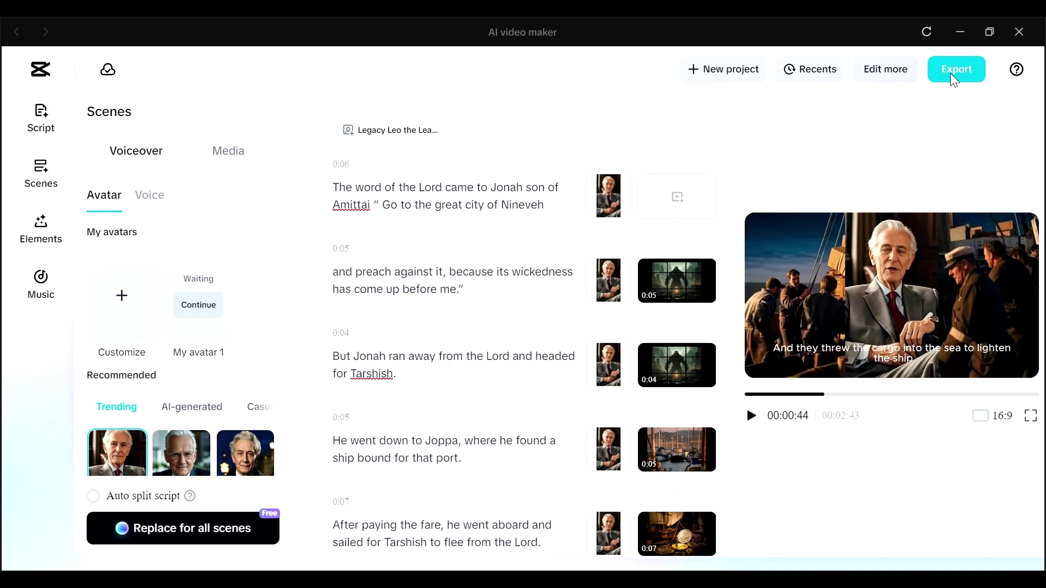
Check the export file name, then load the Jonah project into CapCut's full editor with Edit more.
{"action": "left_click", "coordinate": [954, 76]}
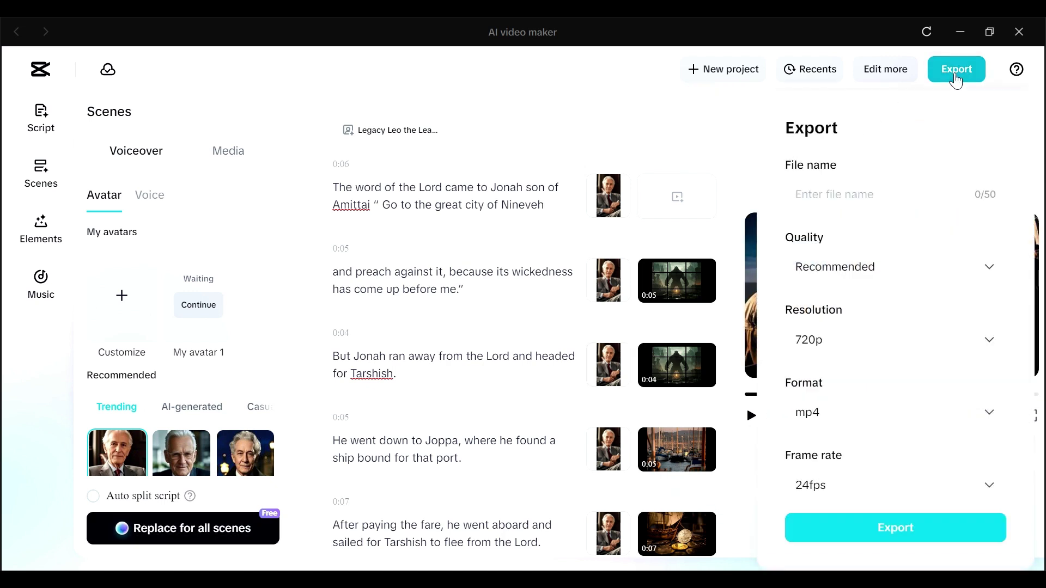
{"action": "left_click", "coordinate": [895, 193]}
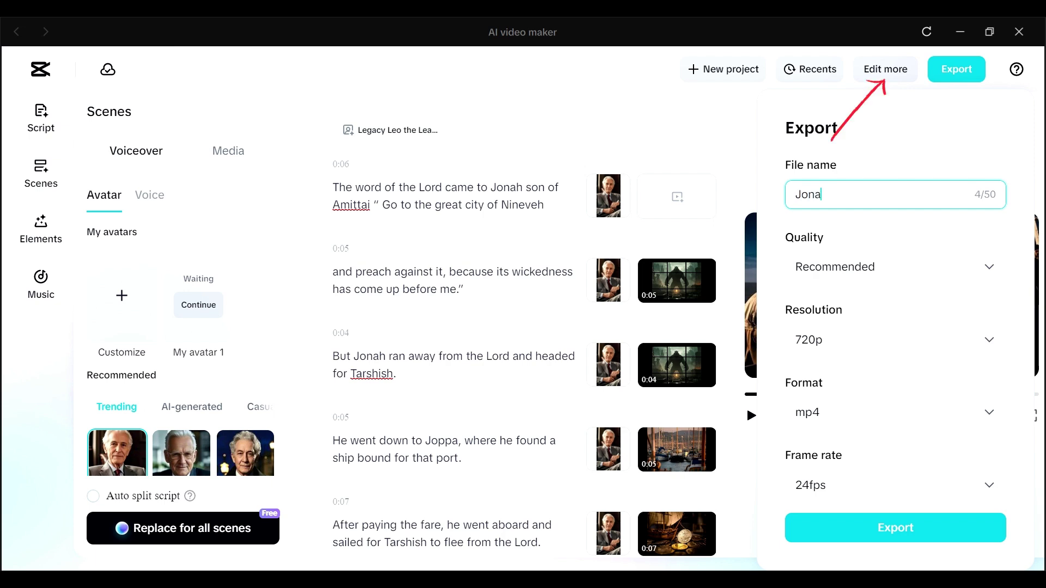
{"action": "left_click", "coordinate": [888, 75]}
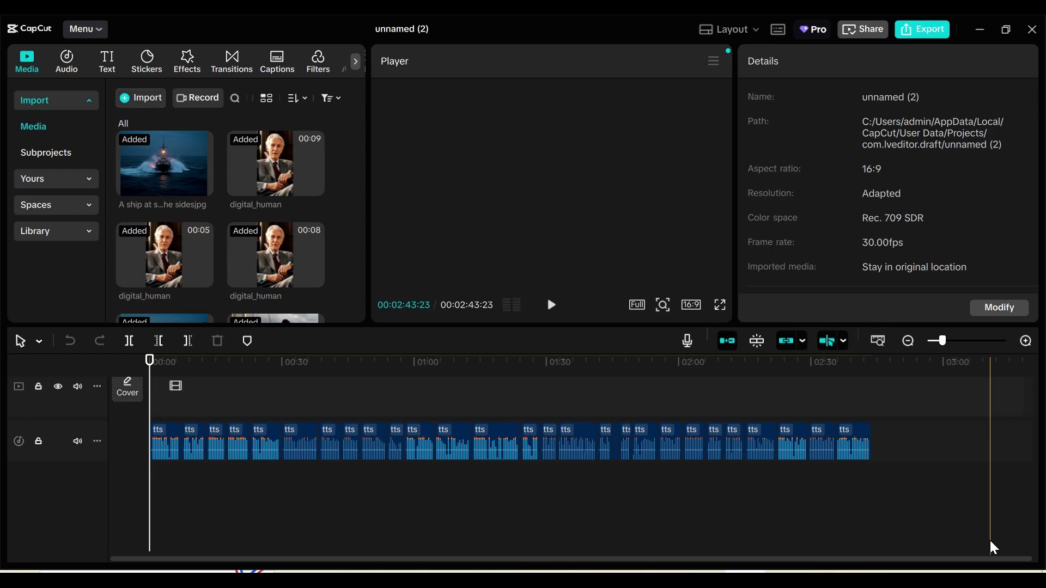
Select the opening avatar clip, then the first caption clip, in the editor timeline.
{"action": "left_click_drag", "start_coordinate": [1031, 509], "coordinate": [1029, 427]}
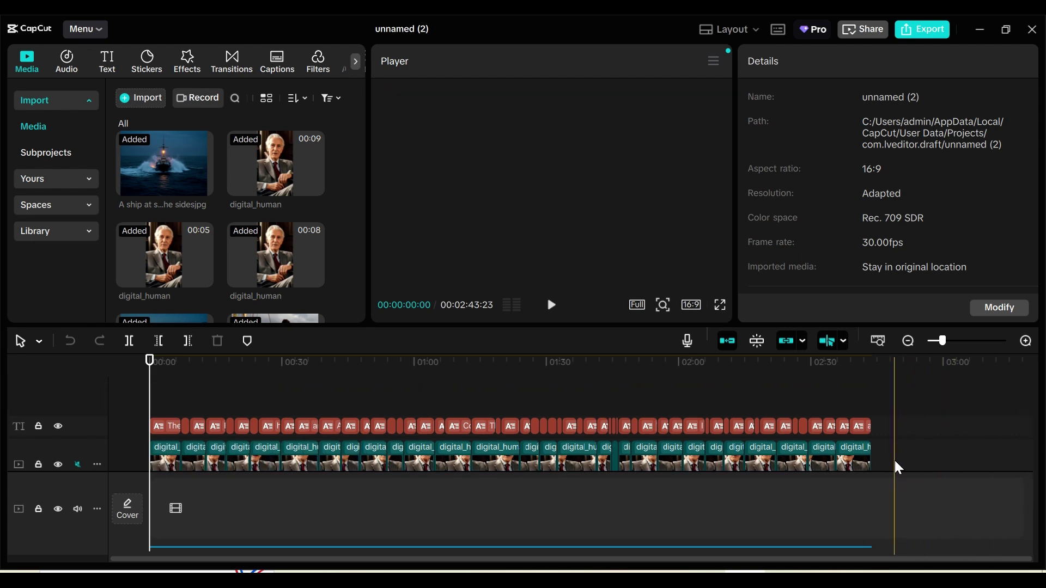
{"action": "left_click", "coordinate": [166, 460]}
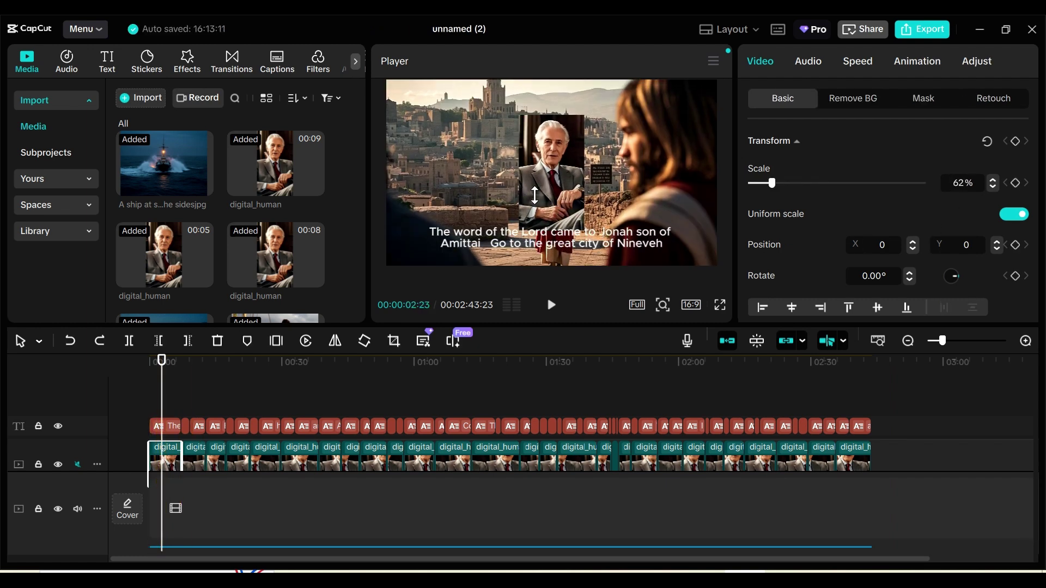
{"action": "left_click", "coordinate": [166, 426]}
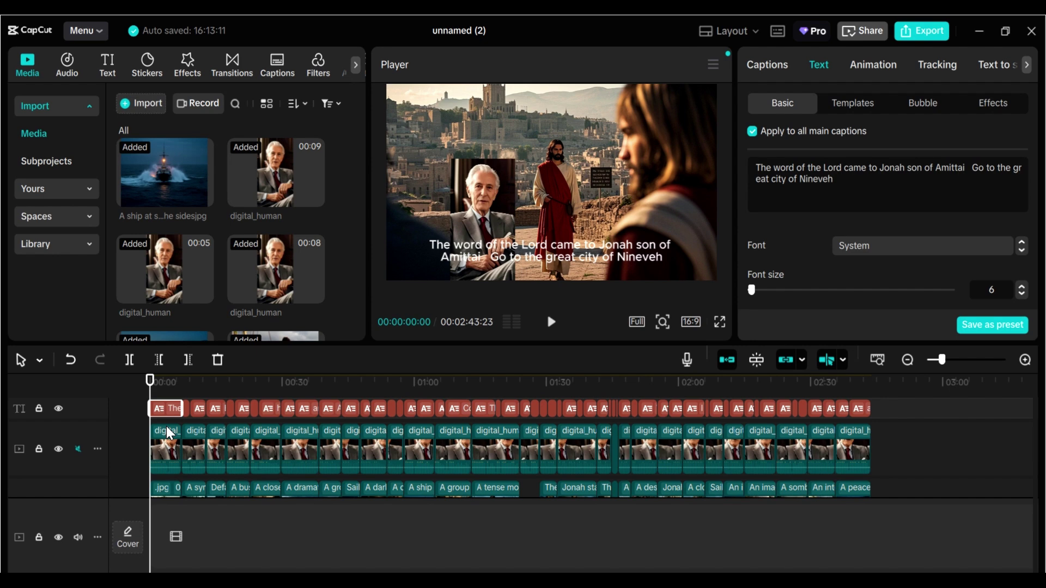